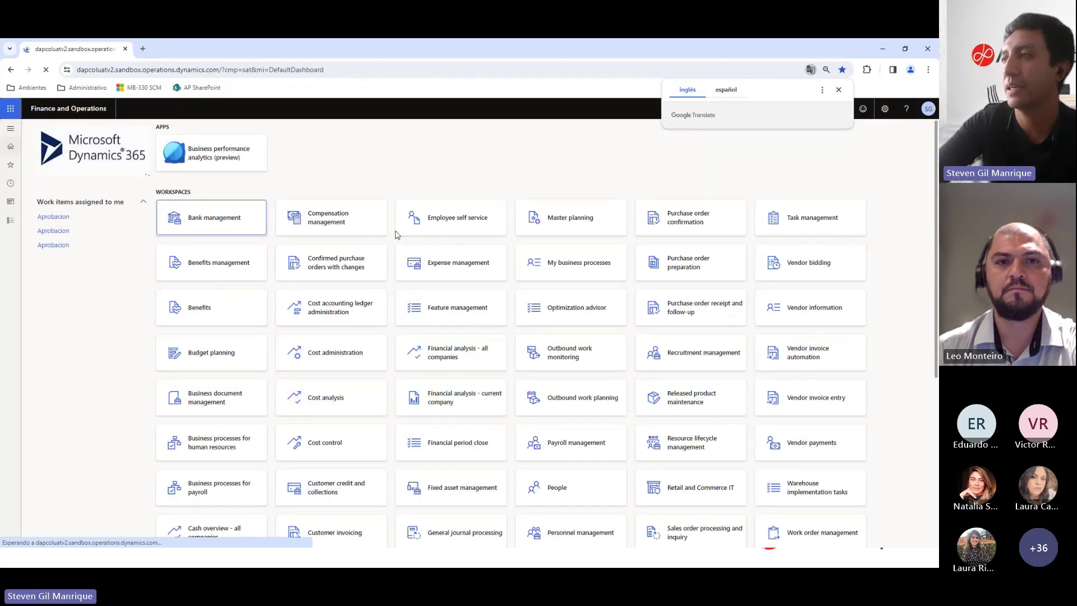
# Open the list of all purchase requisitions in Procurement and sourcing, and open the Prueba Webinar requisition.
pyautogui.click(838, 90)
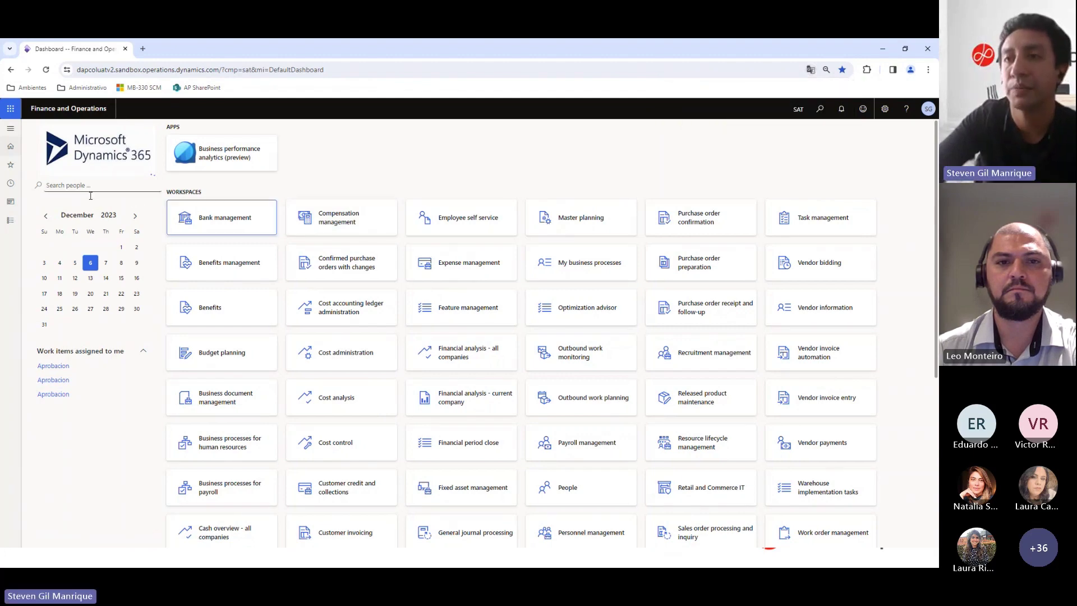
pyautogui.click(8, 223)
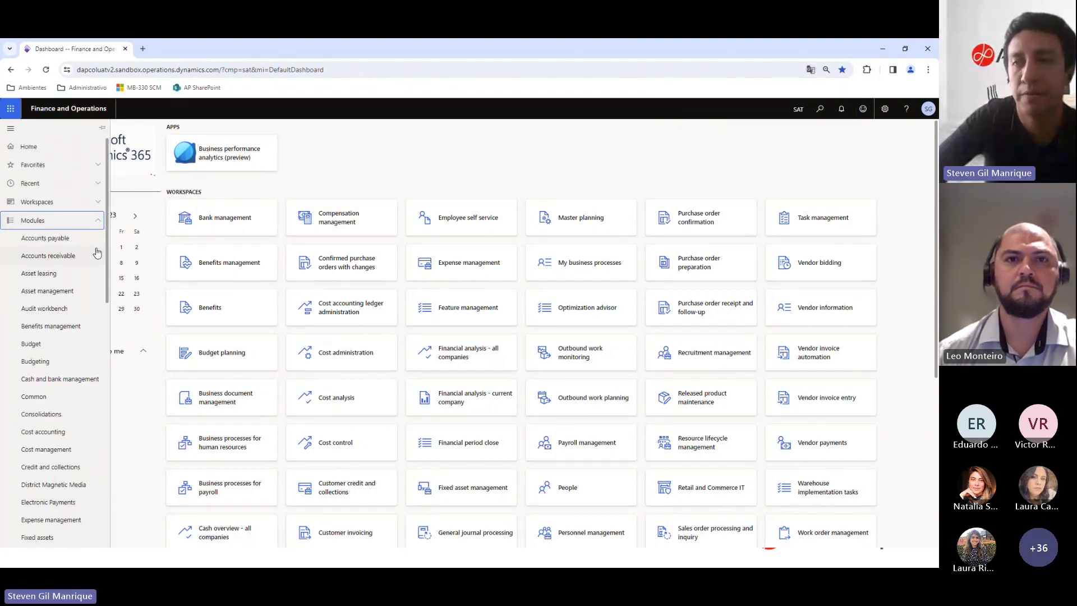
pyautogui.scroll(-10, 98, 253)
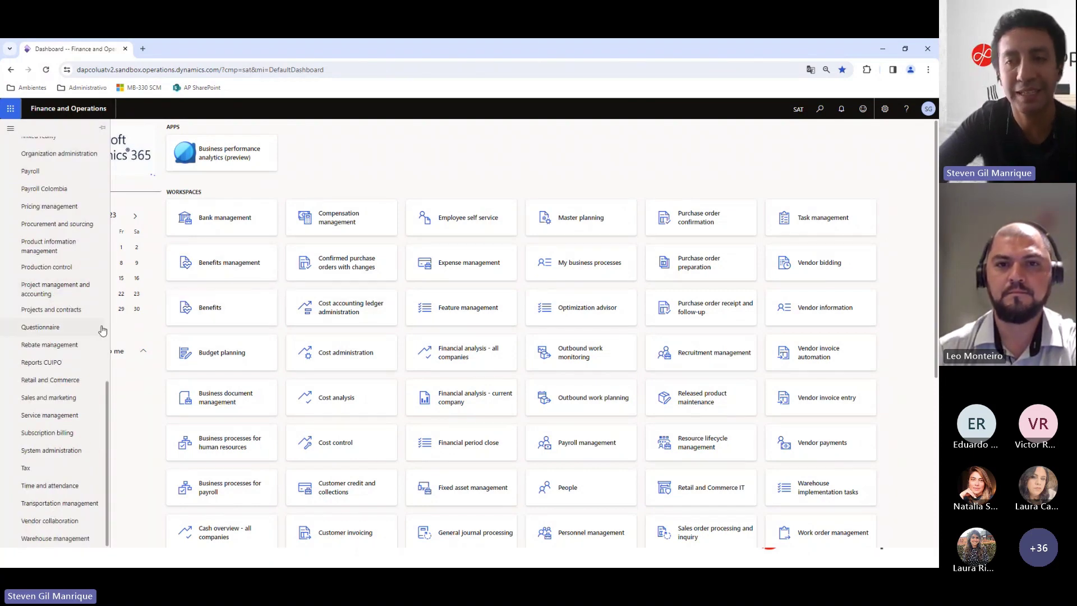
pyautogui.click(73, 225)
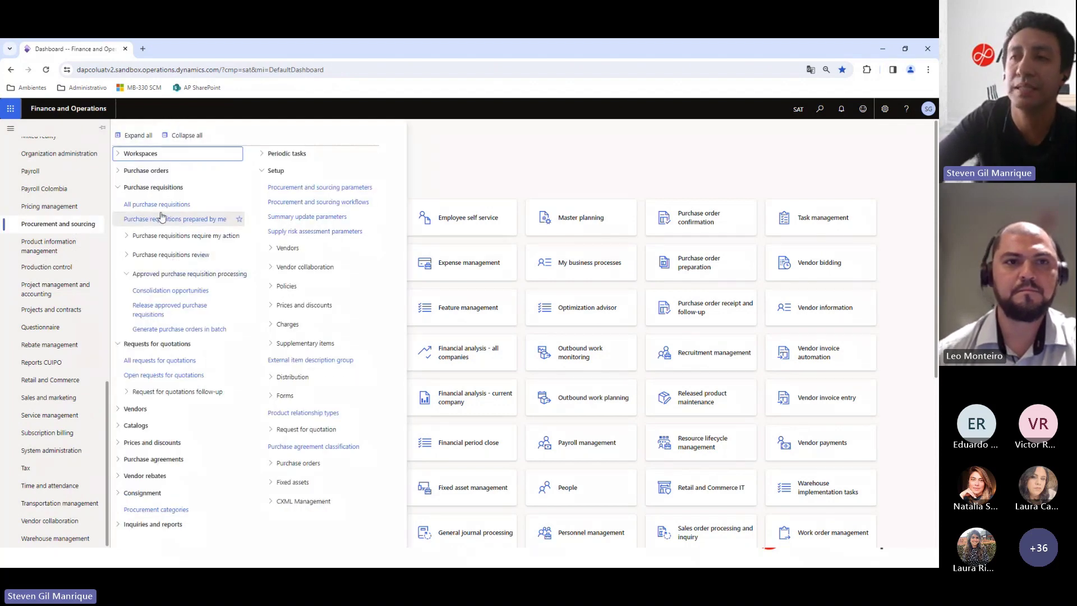
pyautogui.click(159, 205)
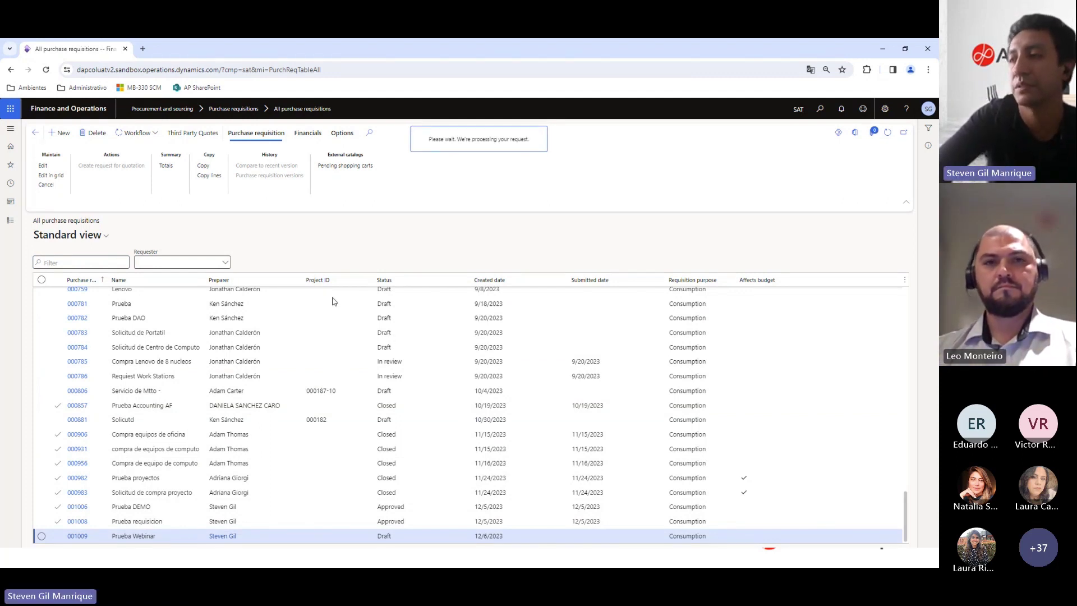
# Review the lines, line details and header of the Prueba Webinar purchase requisition.
pyautogui.scroll(-2, 426, 314)
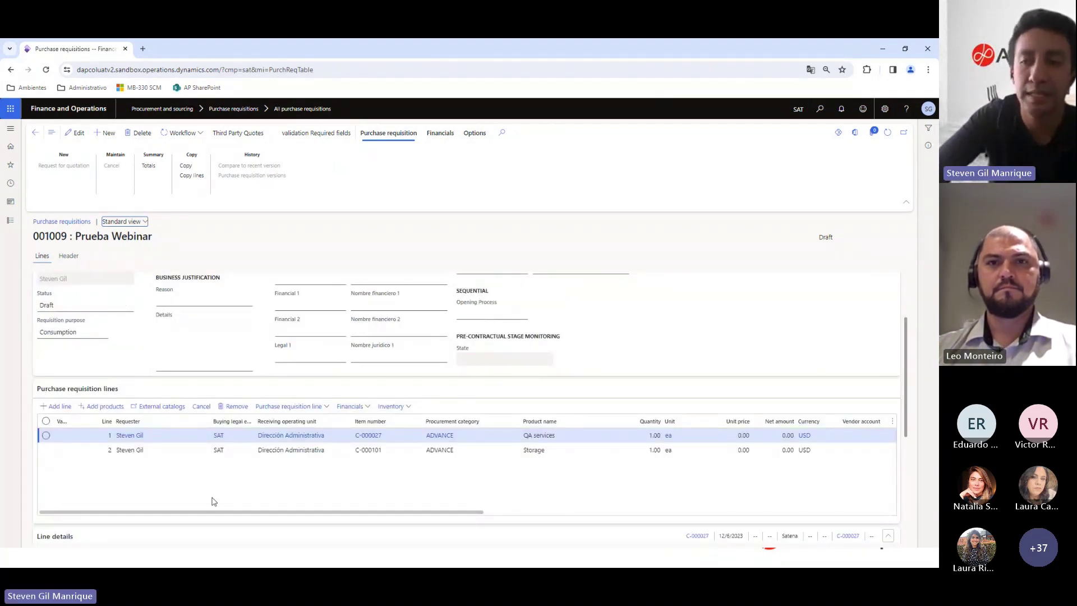
pyautogui.scroll(-4, 367, 445)
pyautogui.scroll(4, 368, 445)
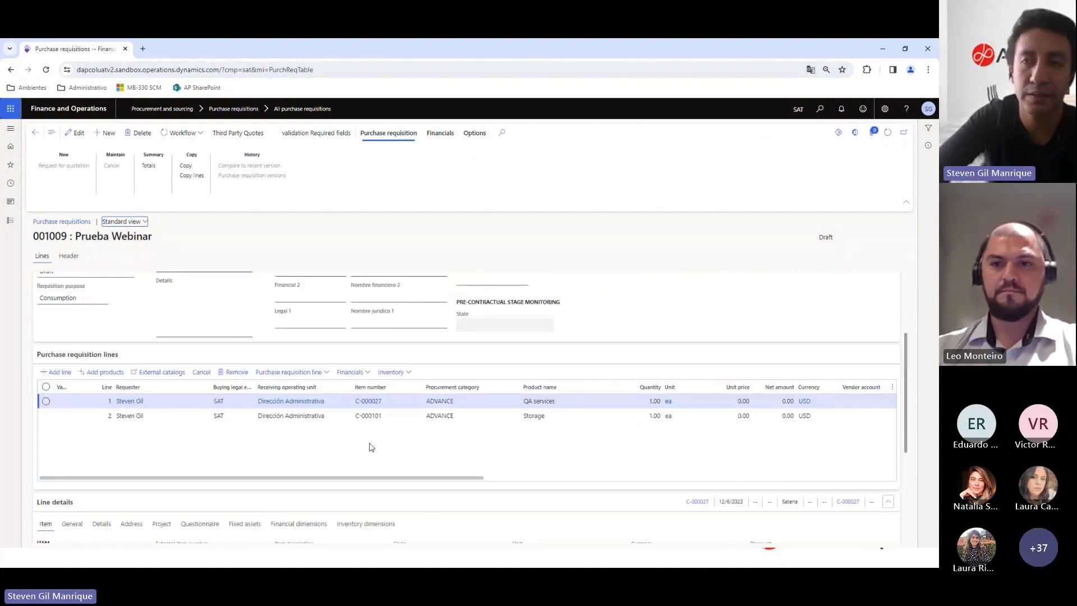
pyautogui.click(66, 256)
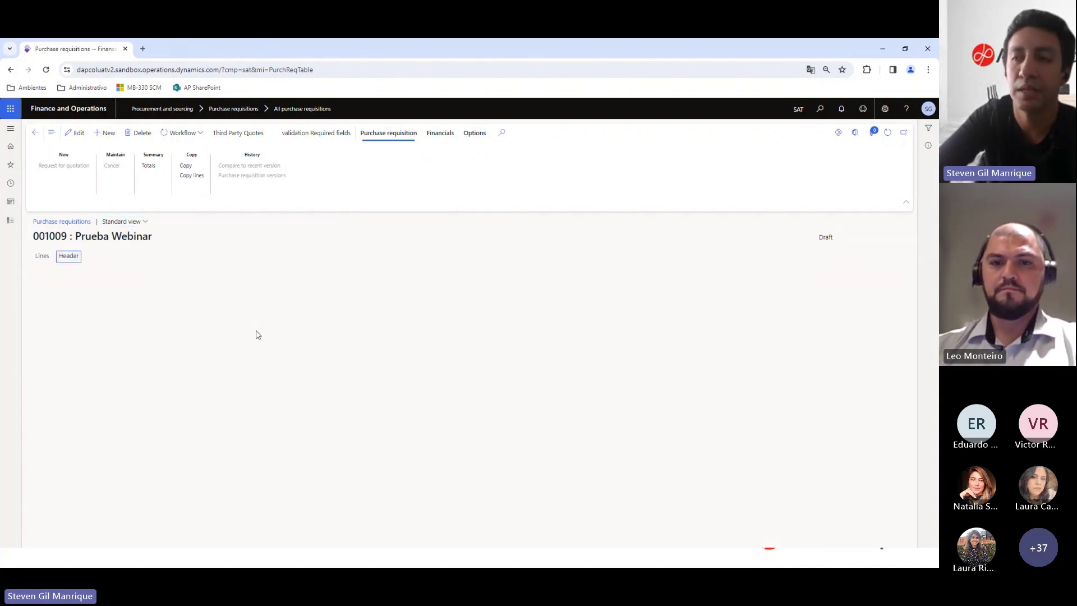
pyautogui.click(44, 260)
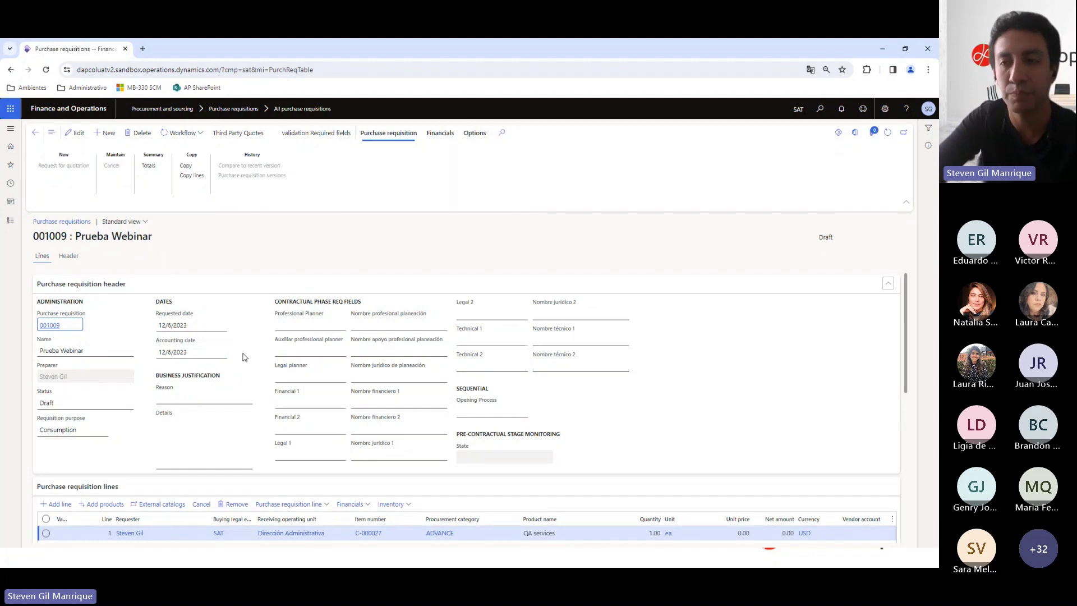
pyautogui.scroll(-2, 242, 359)
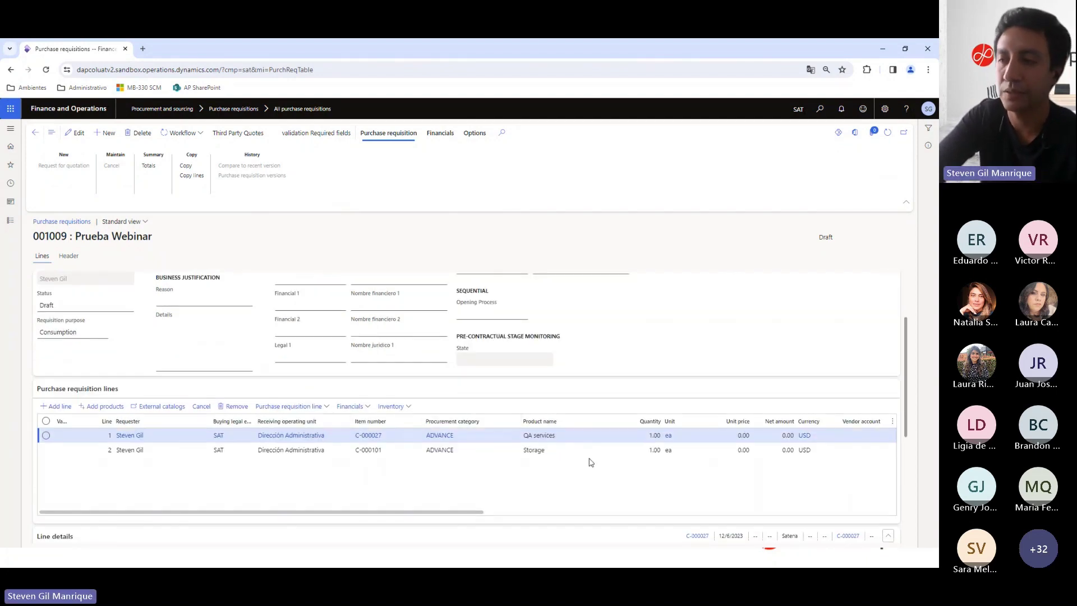
pyautogui.moveTo(389, 516); pyautogui.dragTo(368, 531)
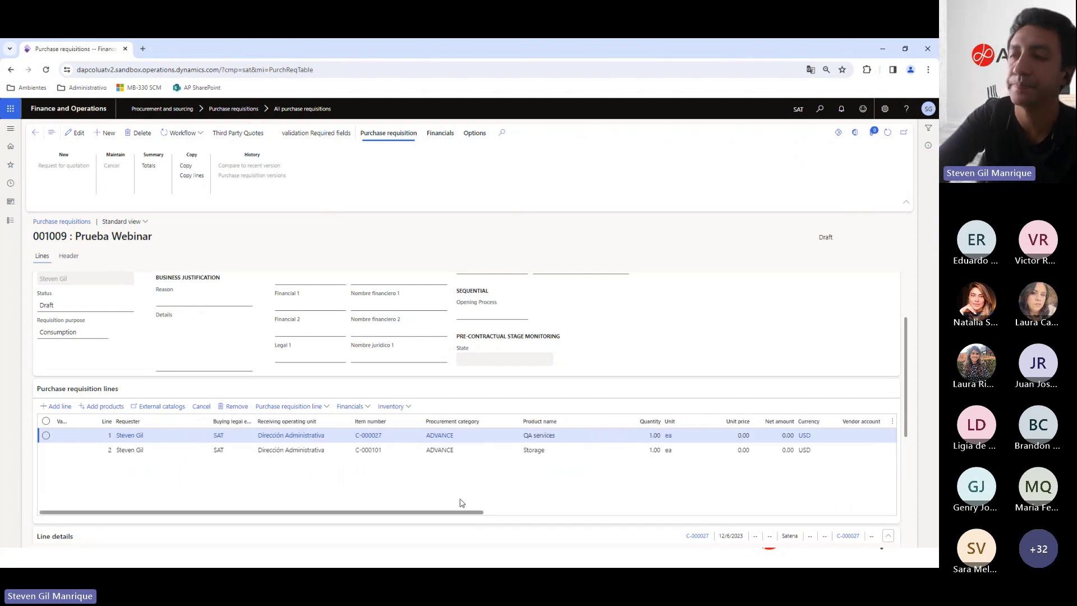
# Submit the Prueba Webinar requisition to the workflow for review without a comment.
pyautogui.click(196, 136)
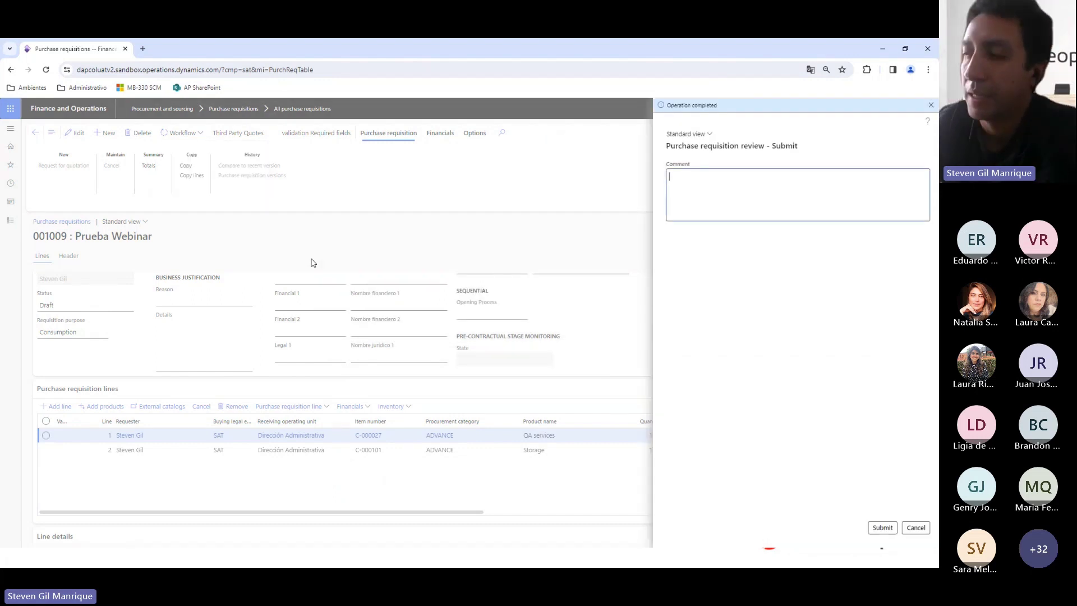
pyautogui.click(864, 529)
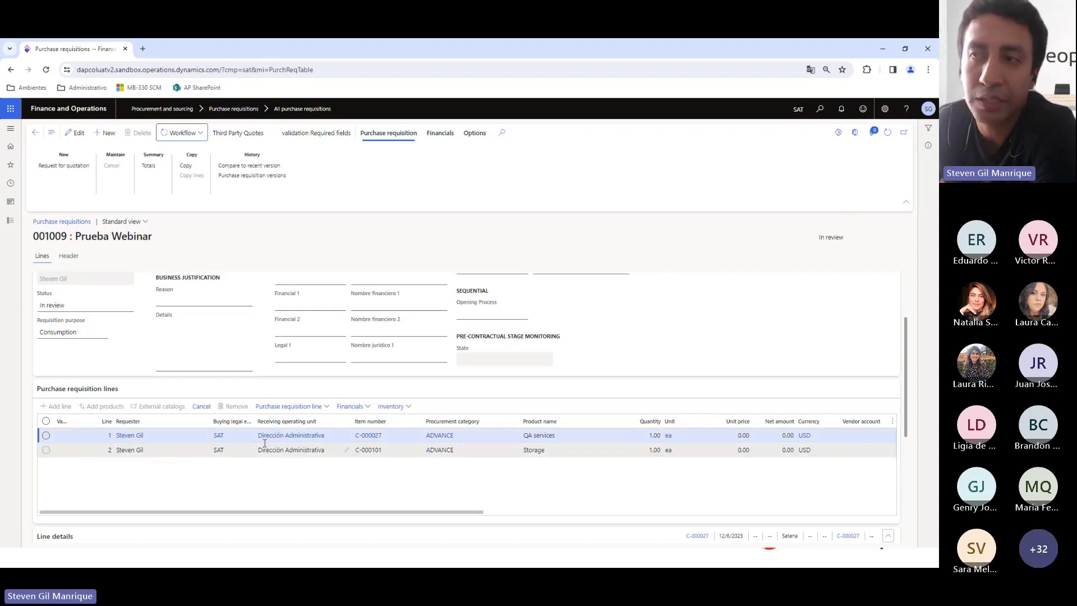
pyautogui.moveTo(264, 444)
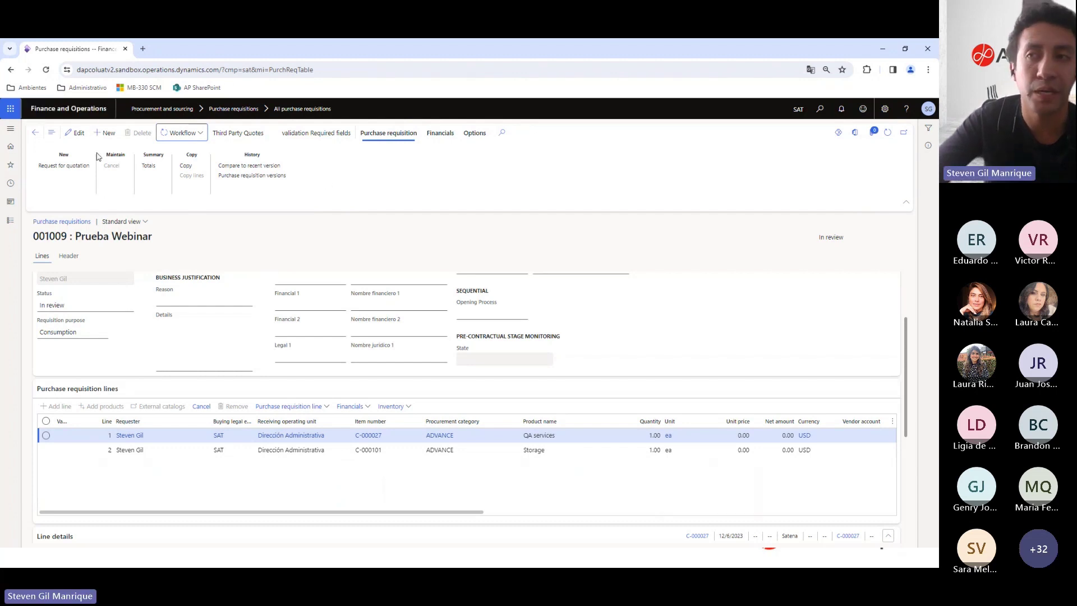
# Create a request for quotation from the requisition for buying legal entity SAT, copying both the QA services and Storage lines.
pyautogui.click(63, 166)
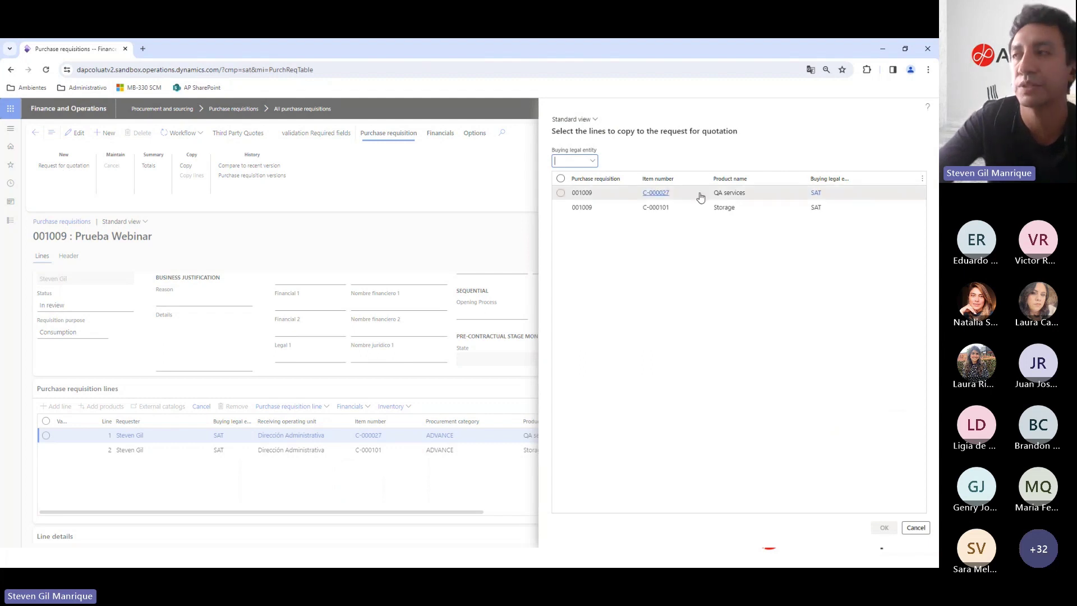
pyautogui.click(581, 161)
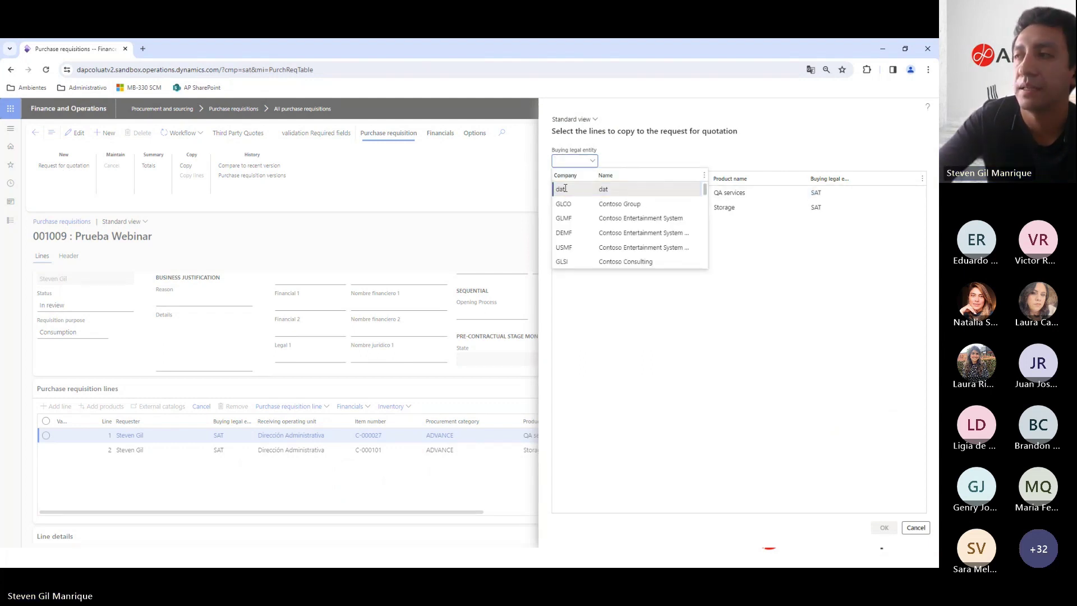
pyautogui.scroll(-10, 578, 238)
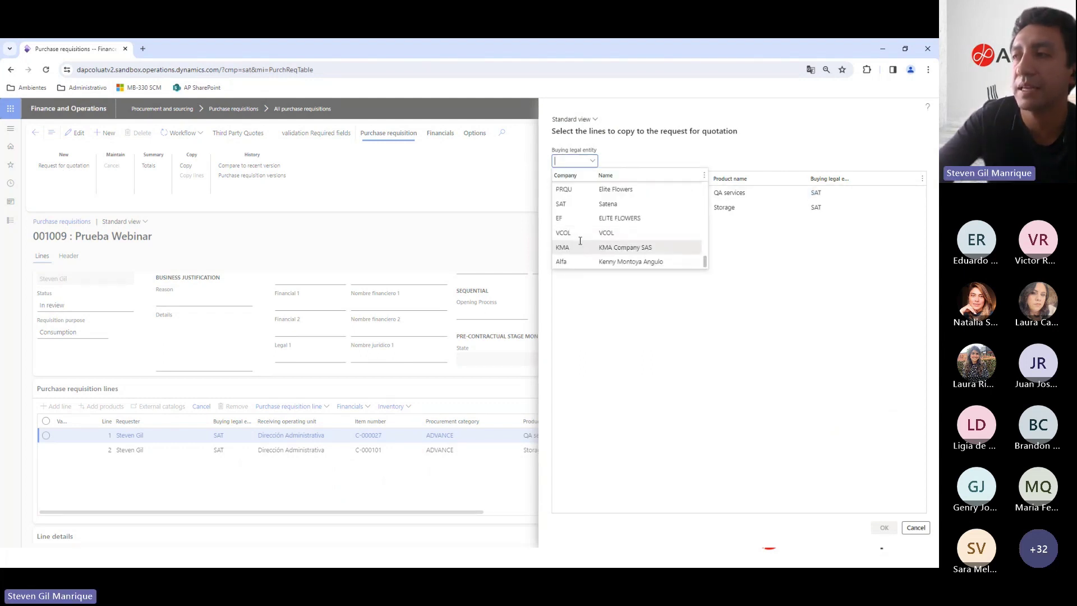
pyautogui.click(688, 203)
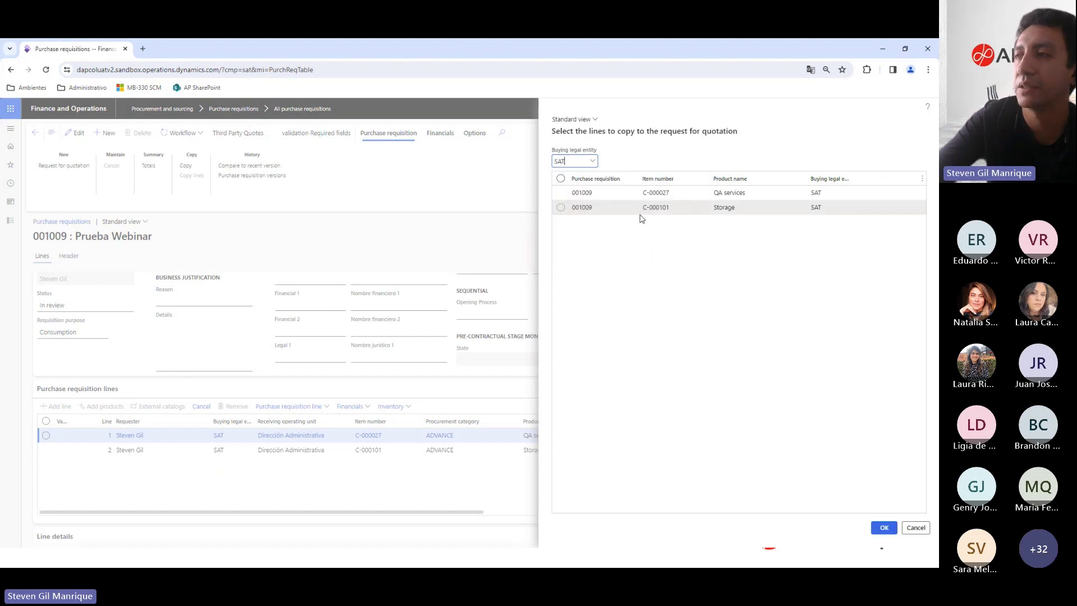
pyautogui.click(561, 178)
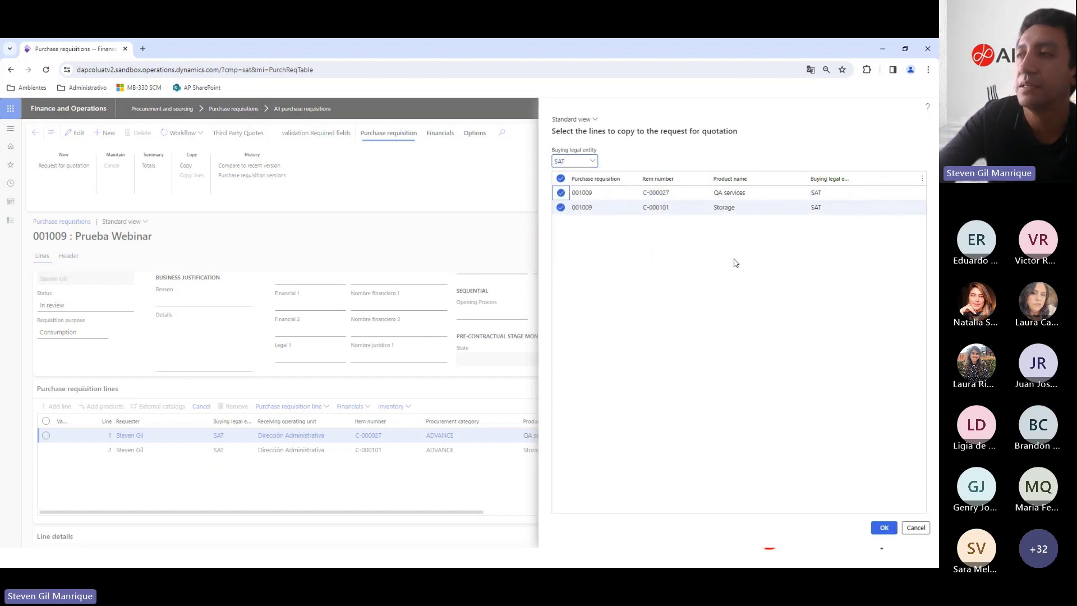
pyautogui.click(882, 530)
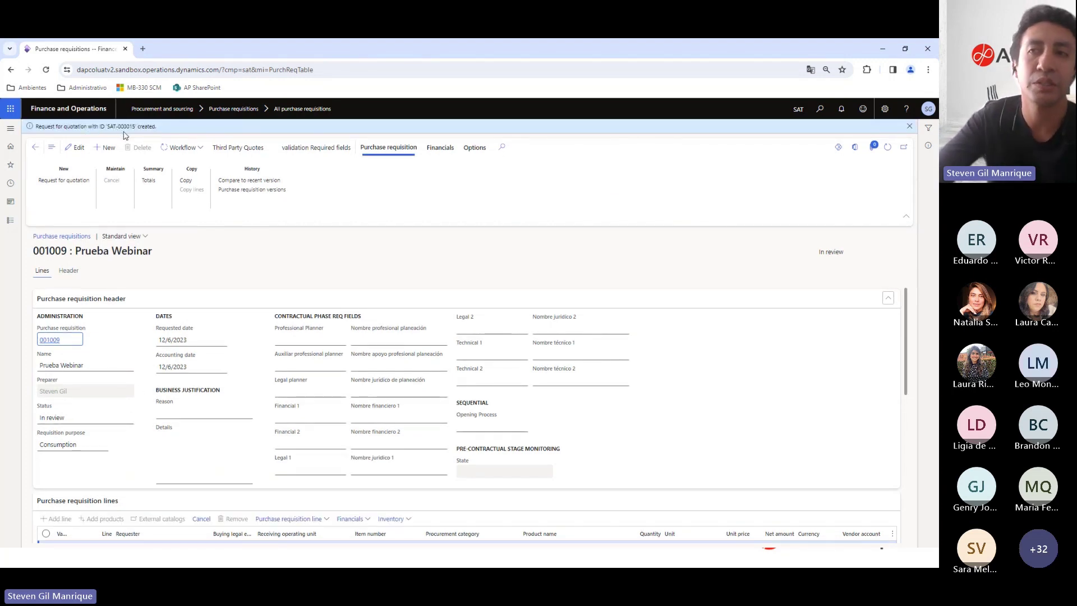
pyautogui.click(909, 127)
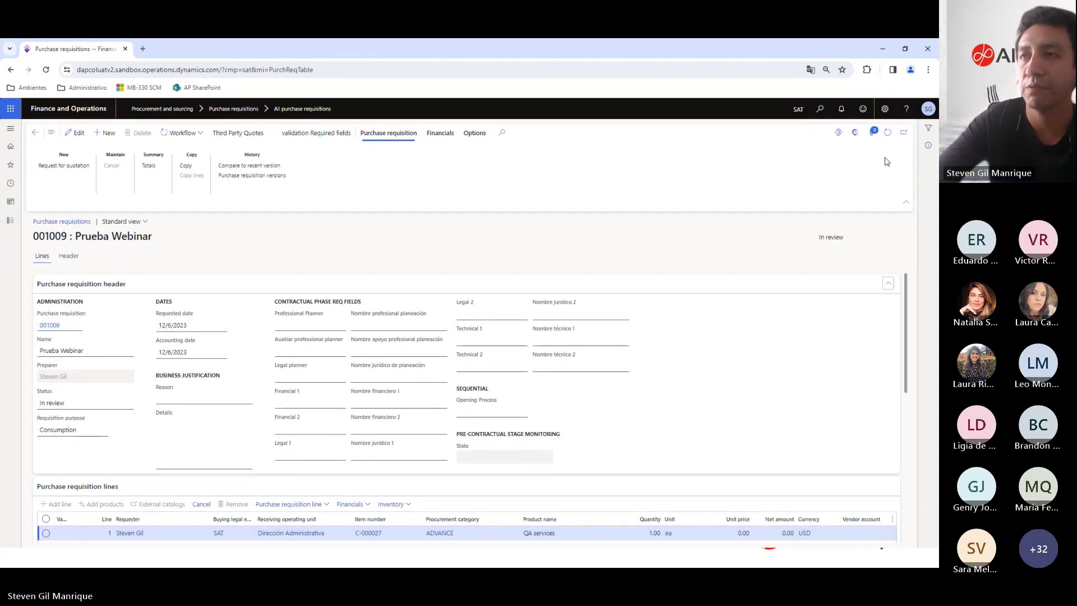
# Refresh the requisition and open the request for quotation case referenced in the details of the QA services line.
pyautogui.click(887, 132)
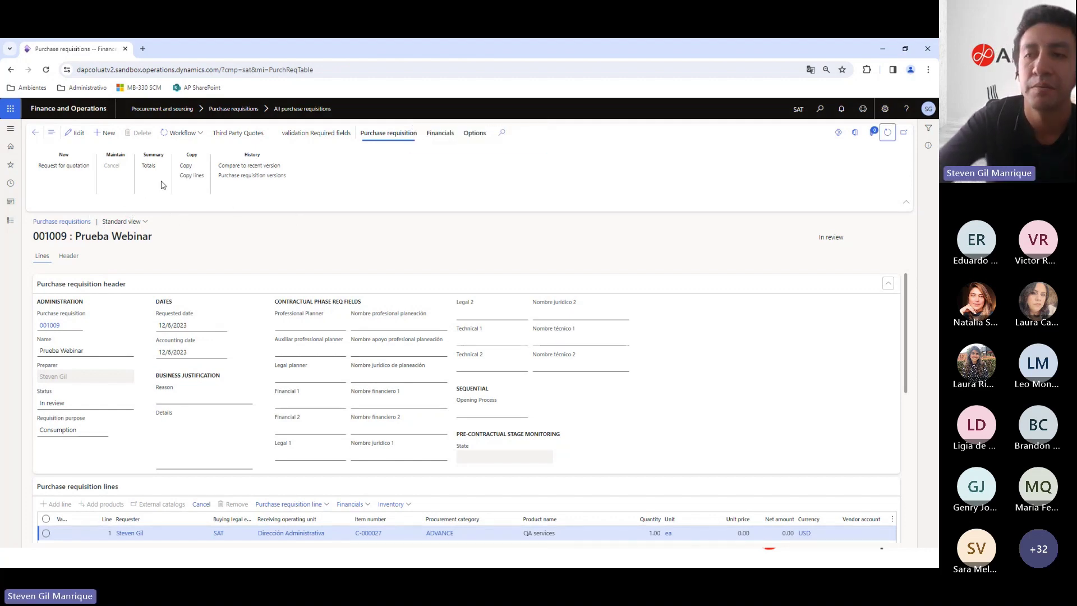
pyautogui.scroll(-6, 122, 404)
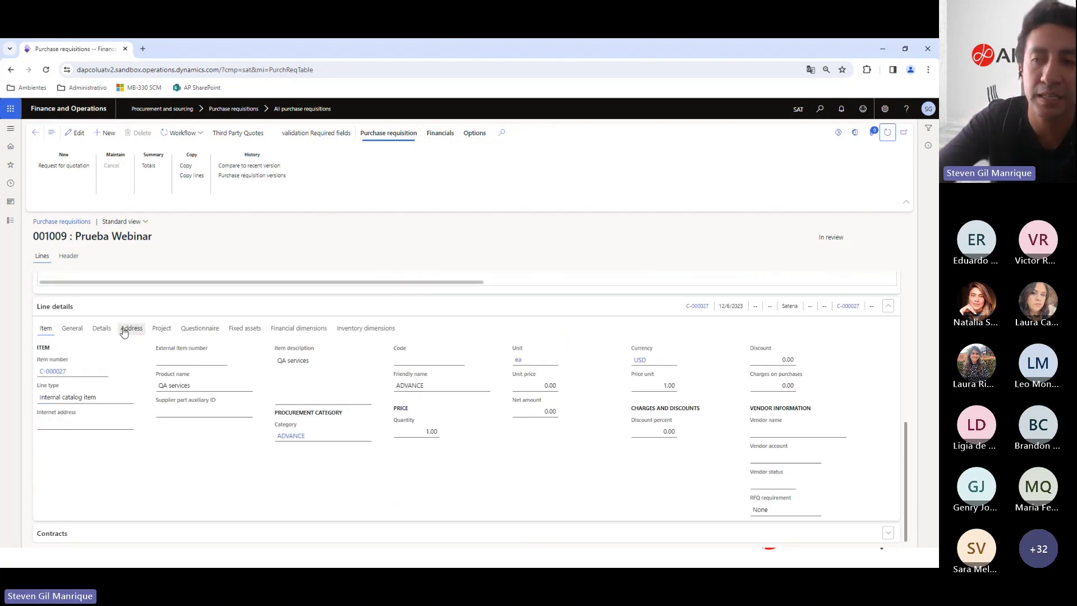
pyautogui.click(102, 331)
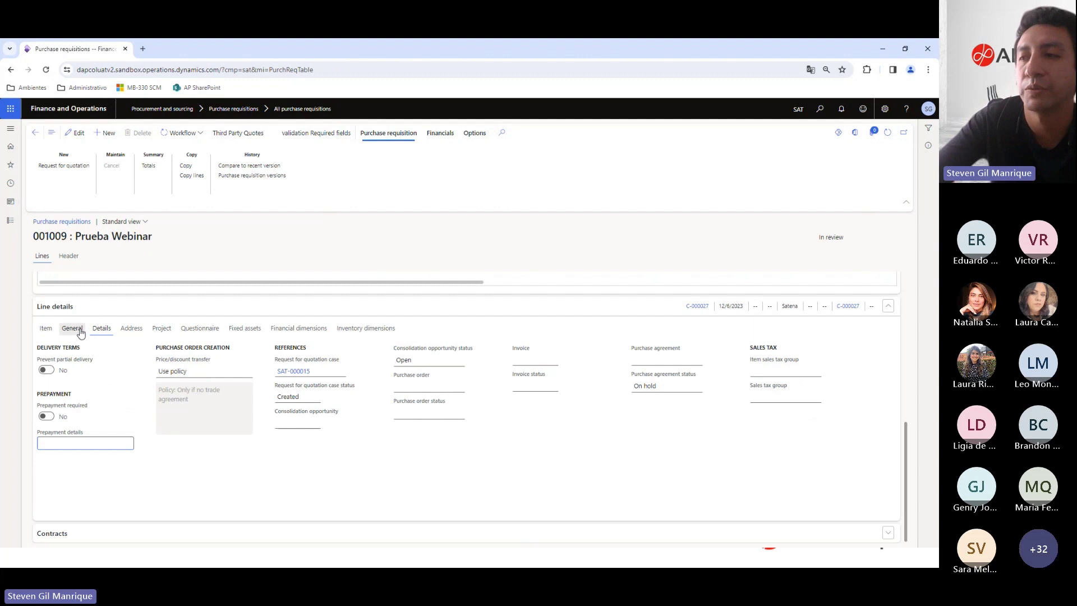
pyautogui.click(297, 373)
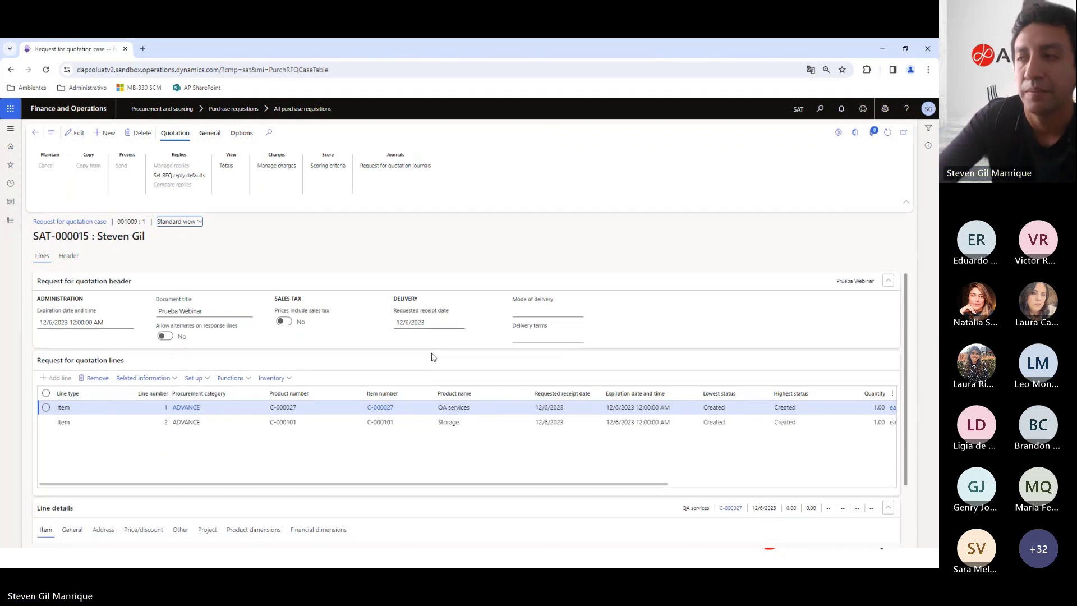
# Assign ABC provider as the vendor in the first vendor row of the request for quotation header.
pyautogui.scroll(-1, 392, 354)
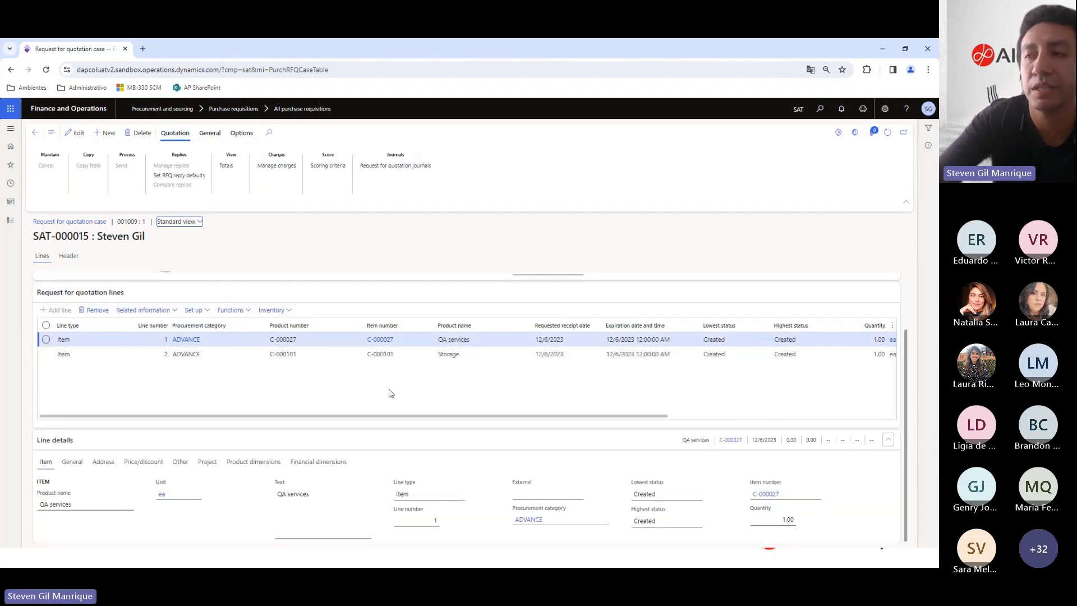
pyautogui.click(61, 257)
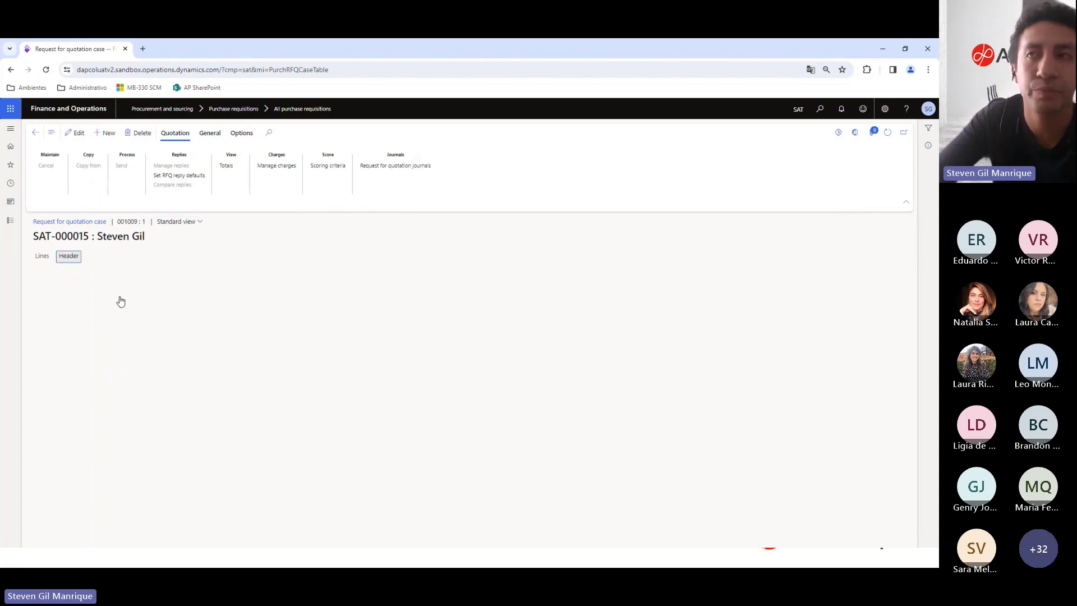
pyautogui.scroll(-5, 137, 325)
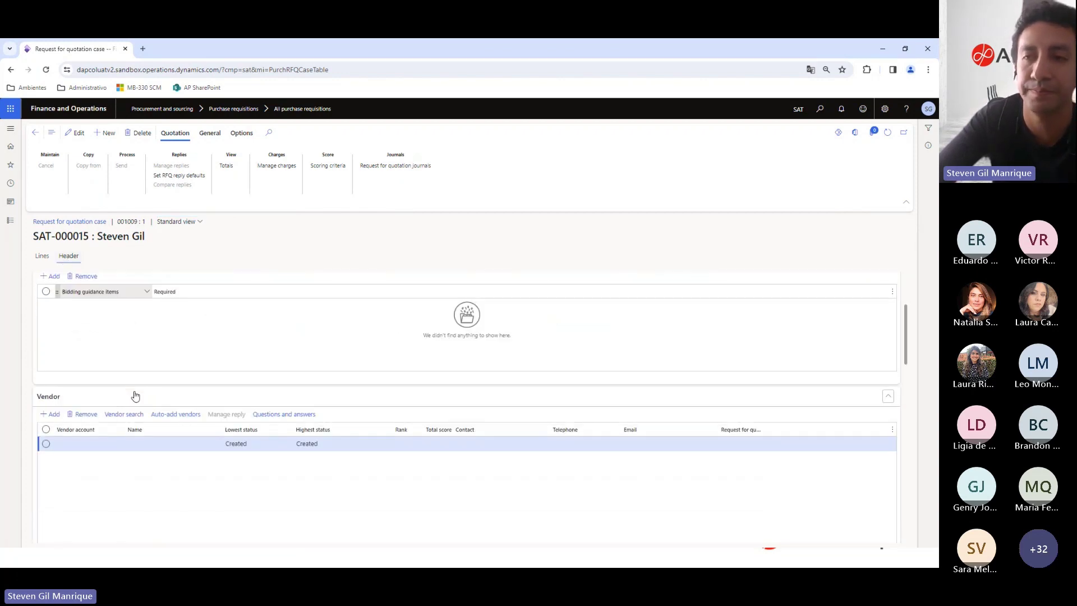
pyautogui.scroll(-3, 100, 406)
pyautogui.scroll(2, 142, 344)
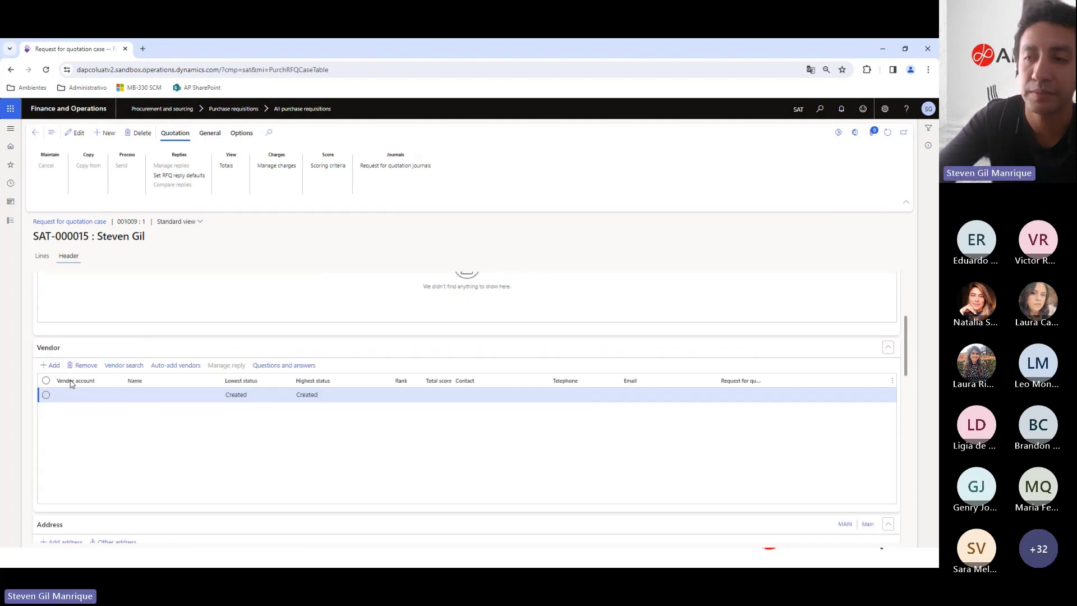
pyautogui.click(129, 395)
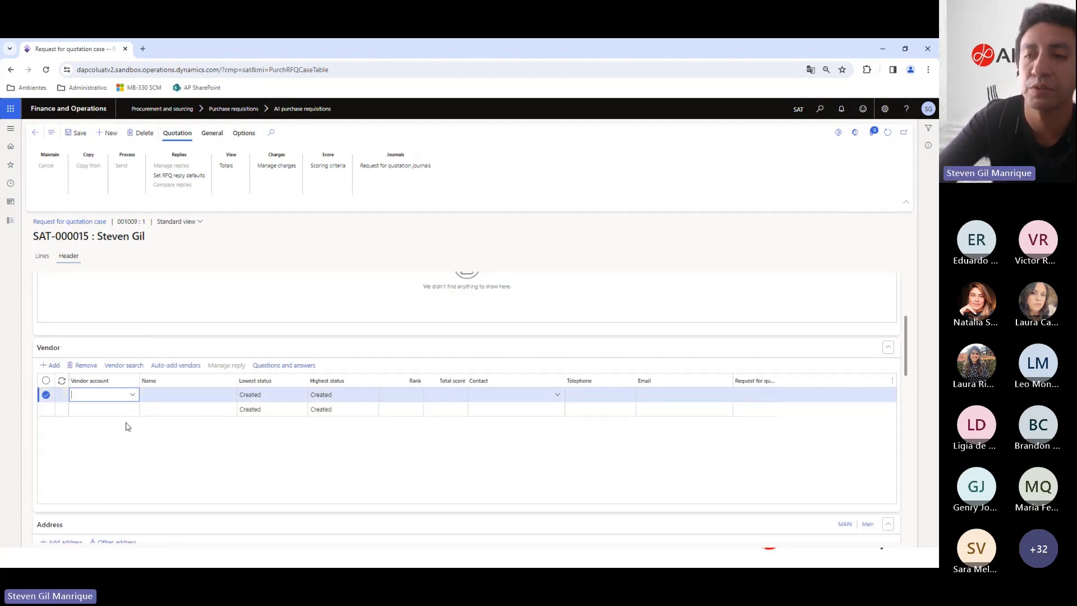
pyautogui.scroll(-5, 102, 457)
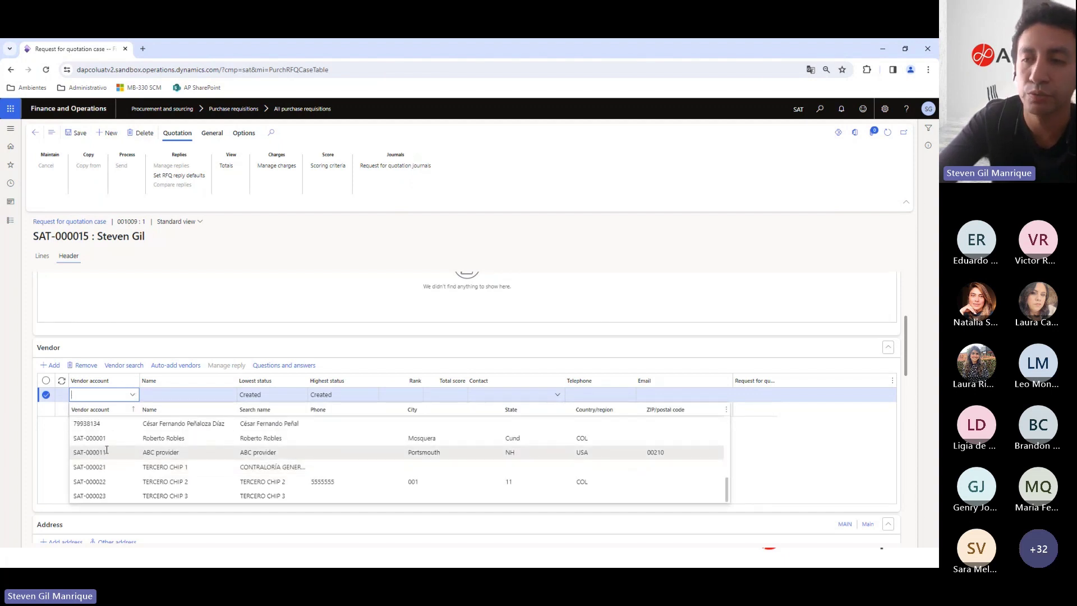
pyautogui.click(107, 451)
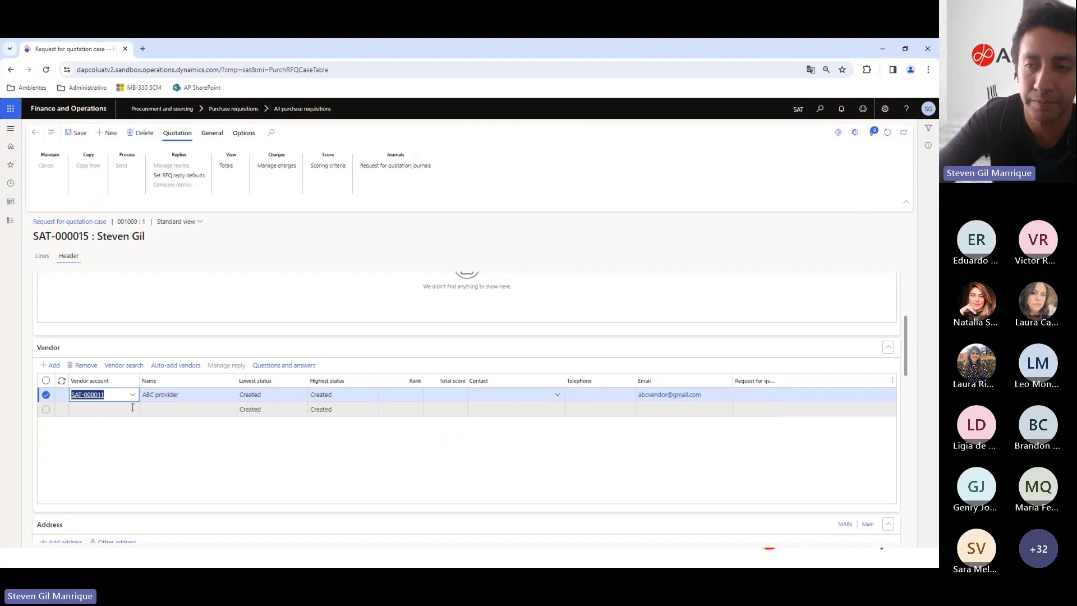
# Add TERCERO CHIP 1 as the second vendor and send the request for quotation to both vendors.
pyautogui.click(133, 408)
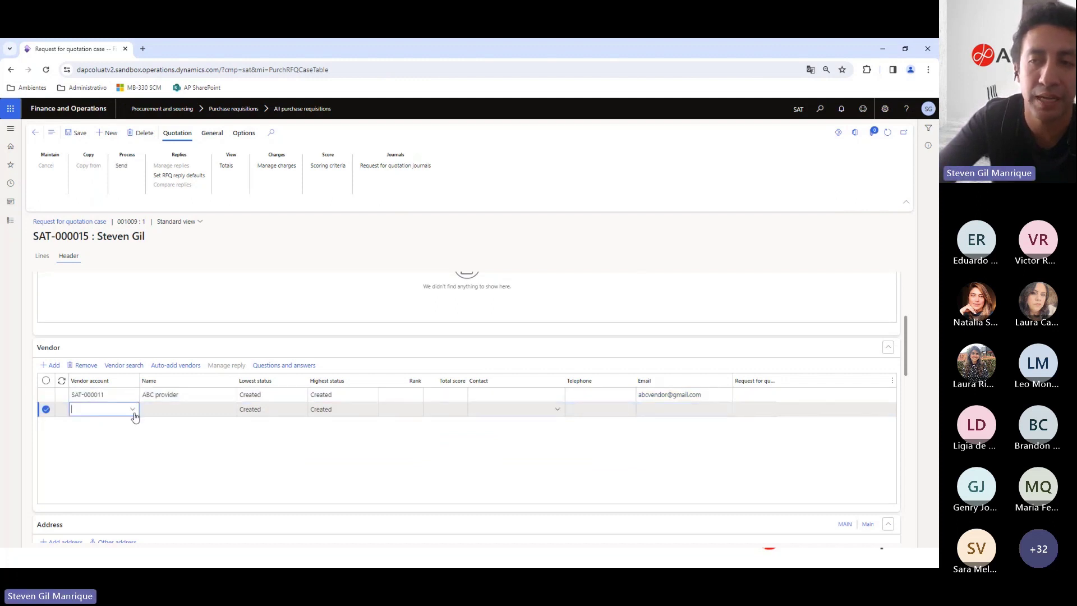
pyautogui.click(133, 410)
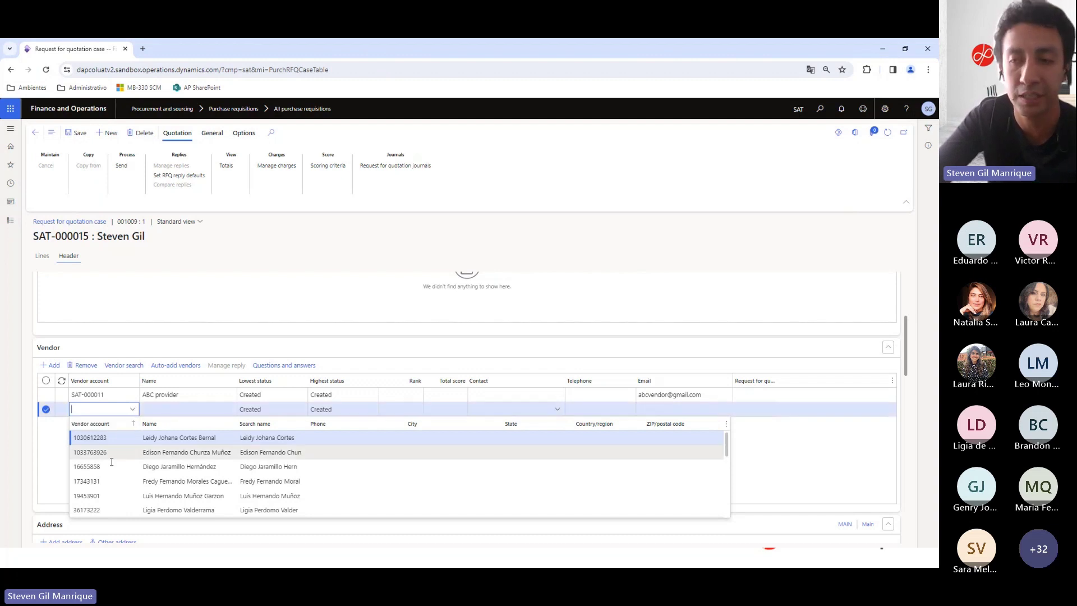
pyautogui.scroll(-10, 109, 474)
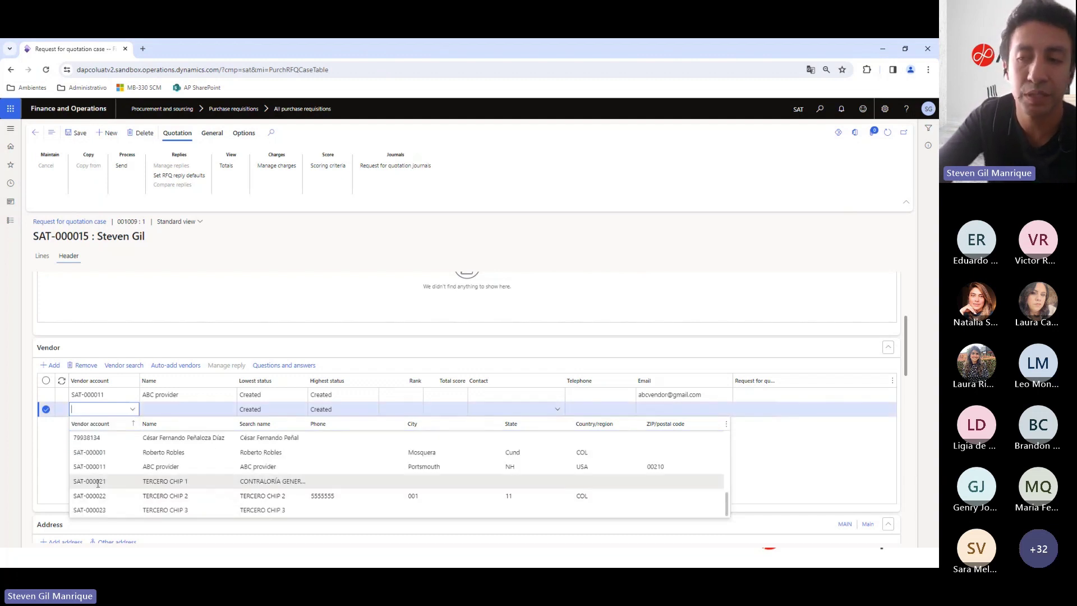
pyautogui.click(84, 482)
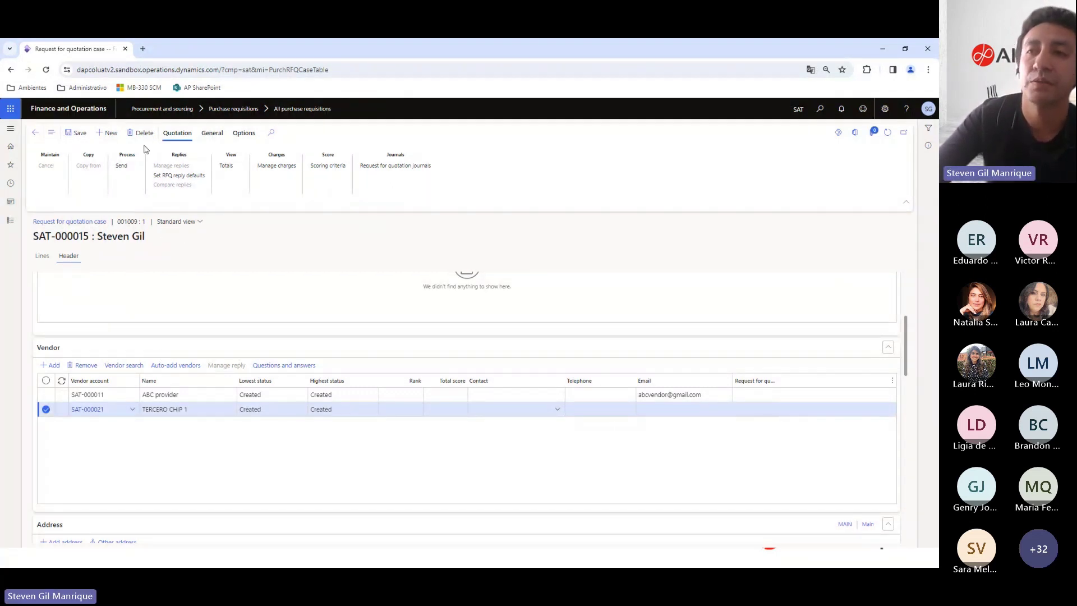
pyautogui.click(121, 166)
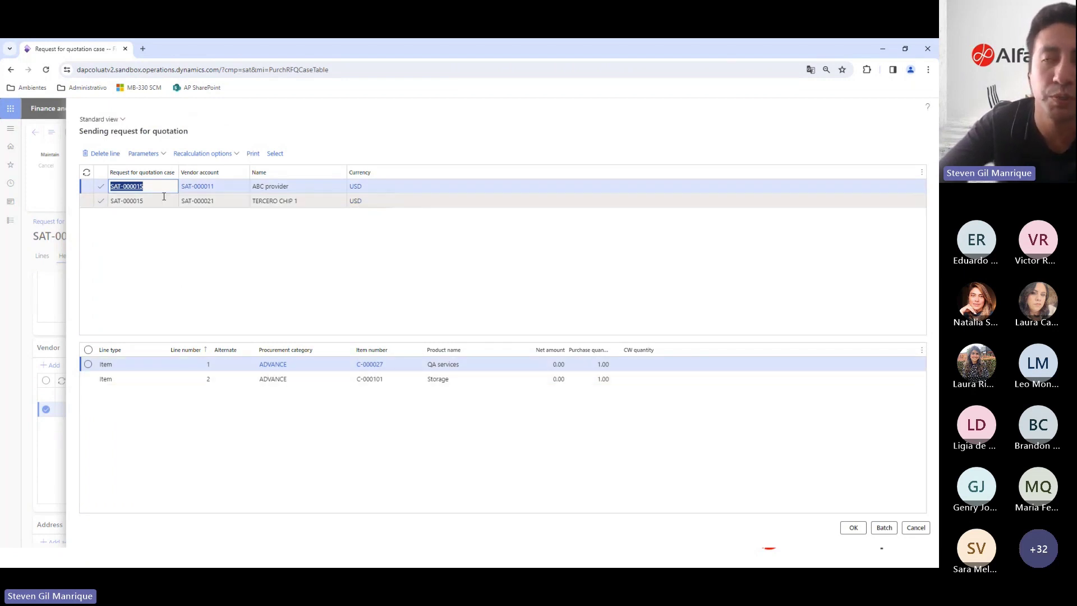
pyautogui.click(89, 366)
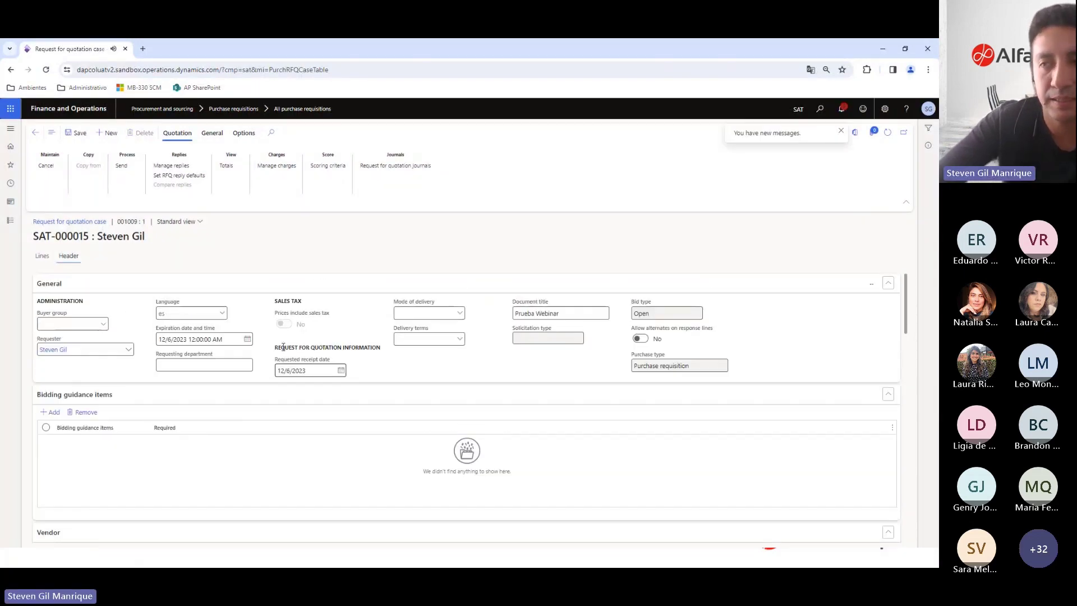
# Open the ABC provider reply to the request for quotation case for editing.
pyautogui.click(42, 256)
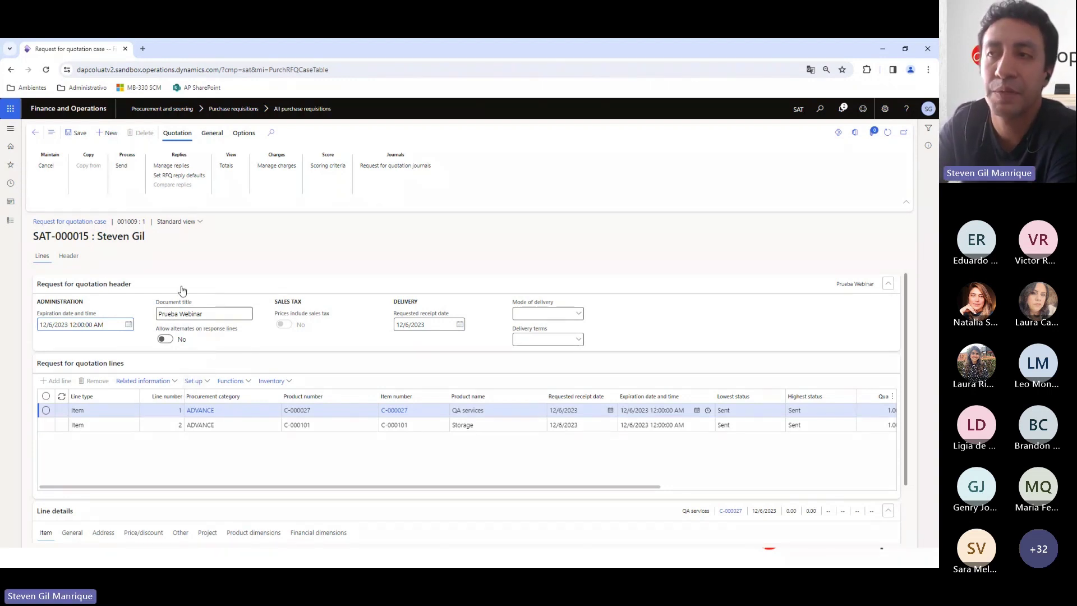
pyautogui.click(175, 166)
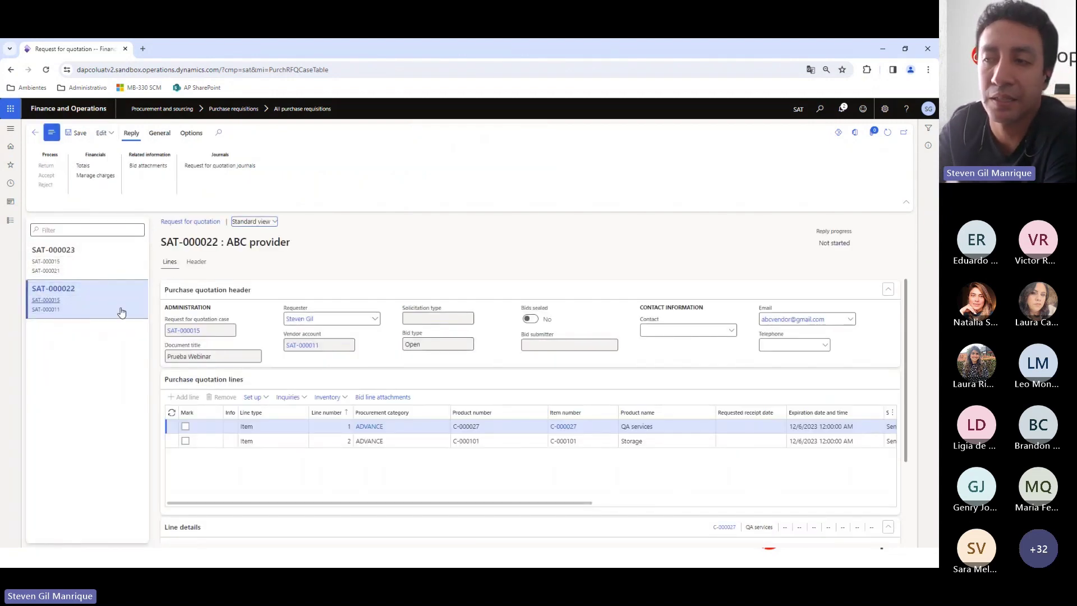
pyautogui.click(106, 133)
pyautogui.click(115, 161)
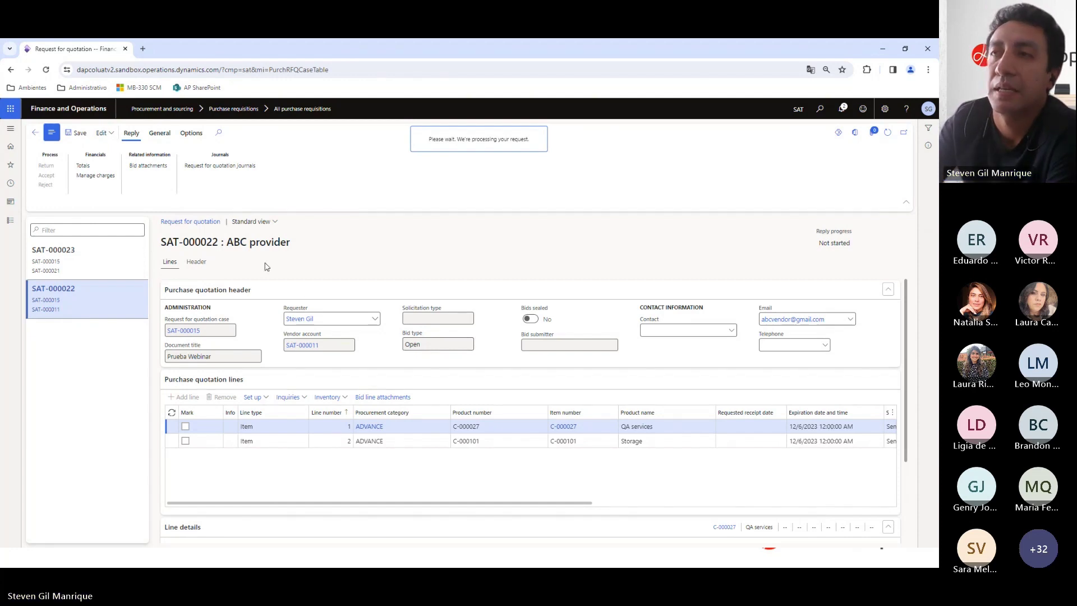
# Set the unit prices in the ABC provider bid to 200,000 for QA services and 350,000 for Storage.
pyautogui.scroll(-10, 312, 364)
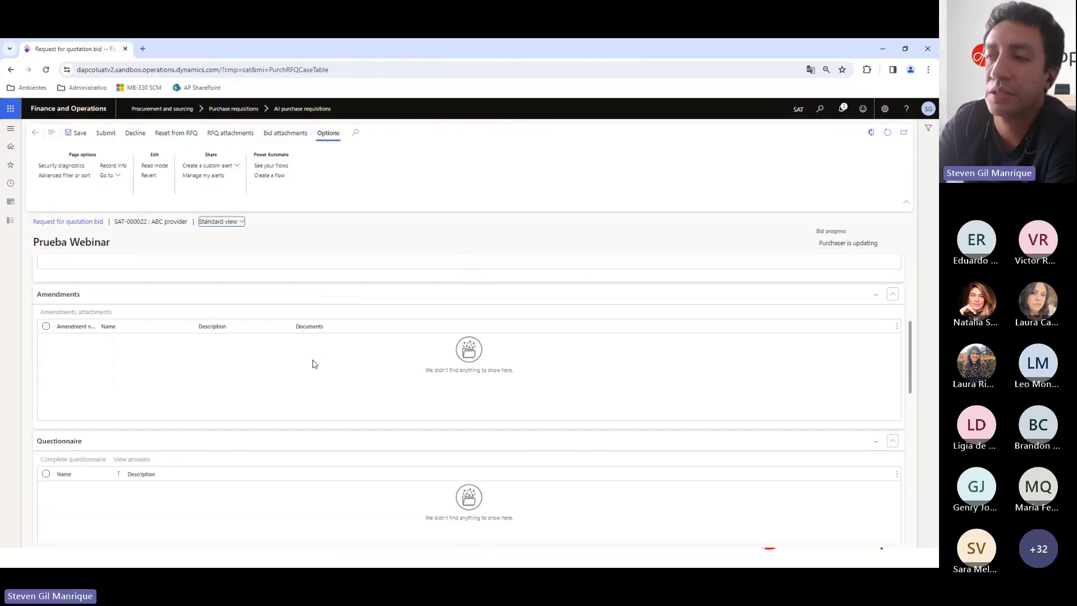
pyautogui.scroll(-1, 312, 364)
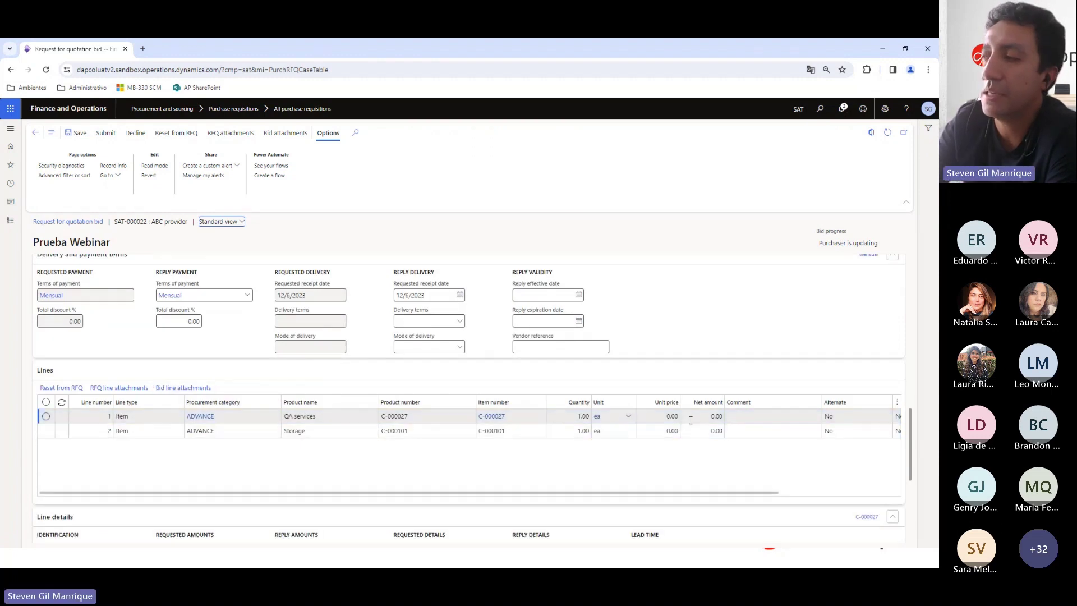
pyautogui.click(669, 416)
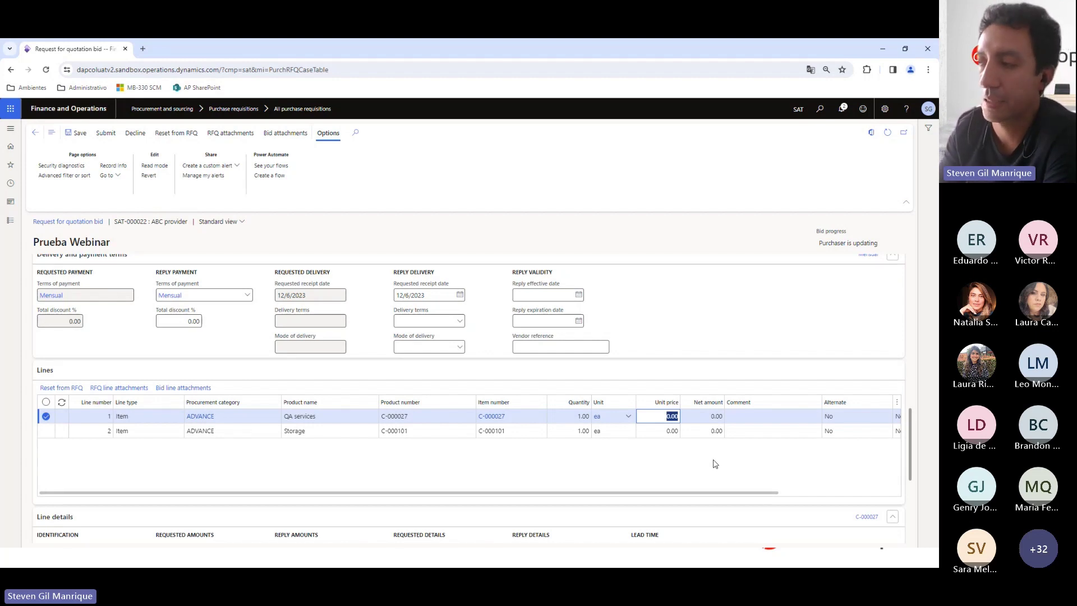
pyautogui.write('2000')
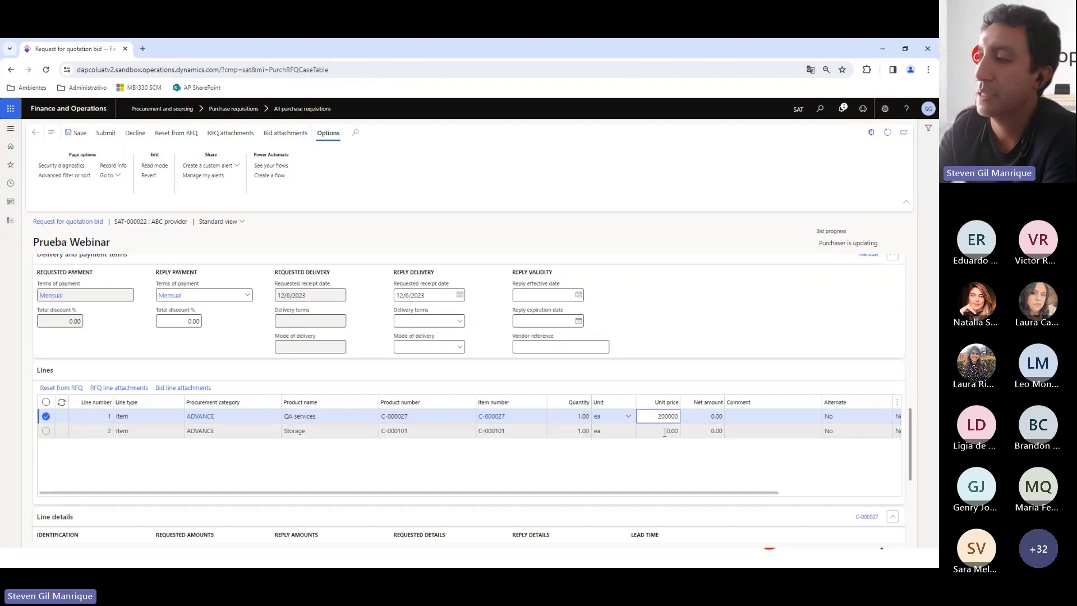
pyautogui.press('Down')
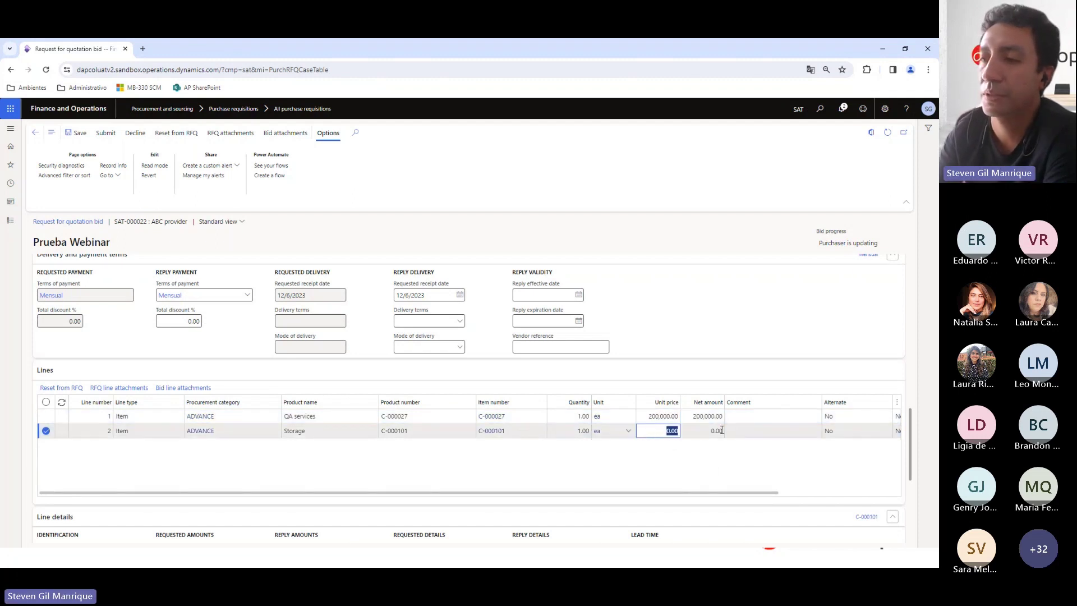
pyautogui.write('35')
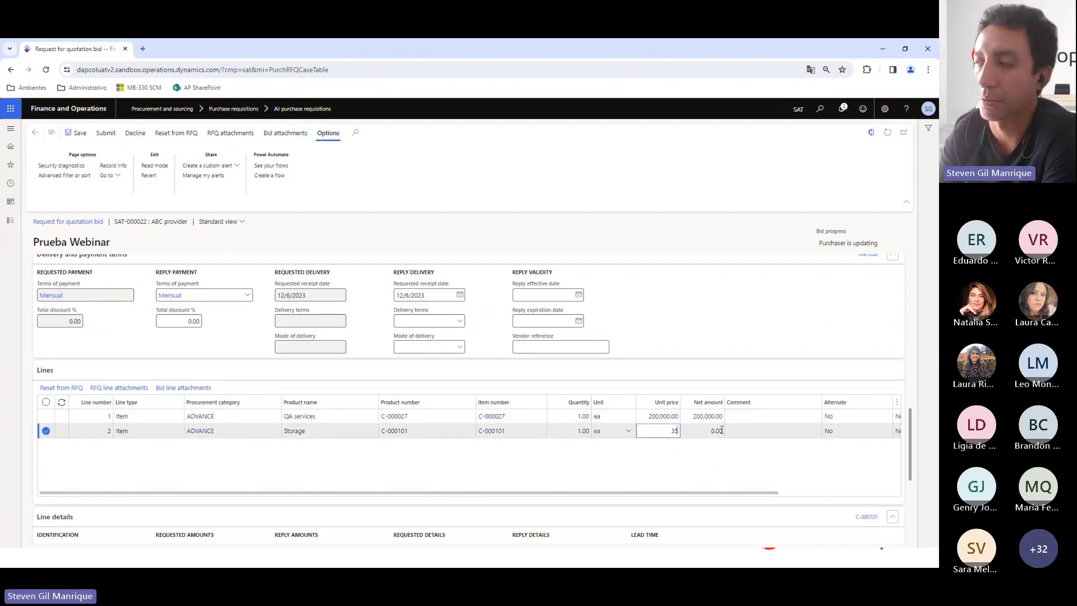
pyautogui.write('0,000')
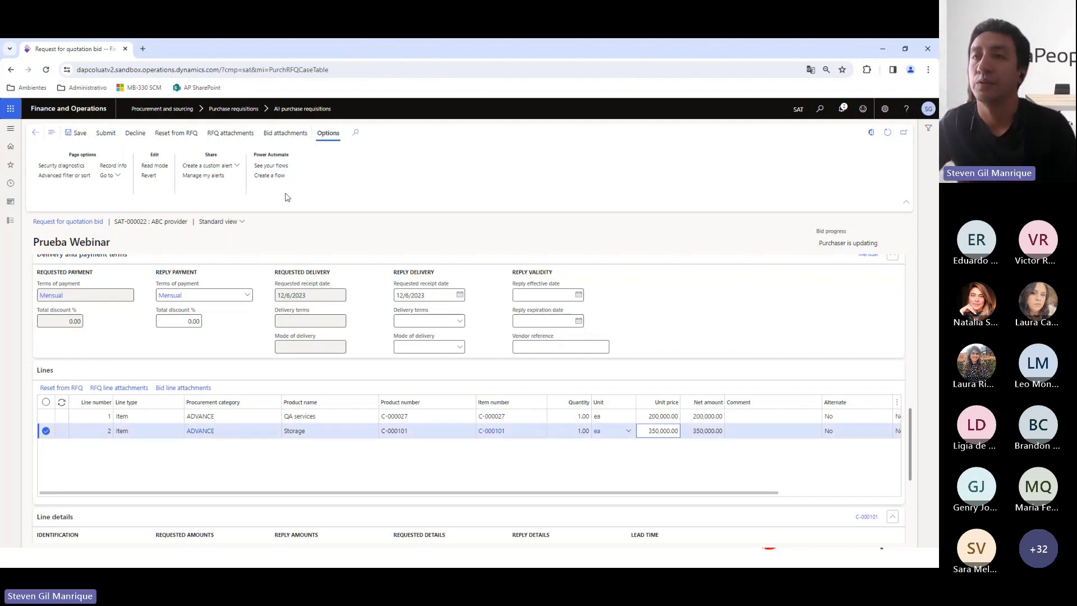
# Review the Storage line details and submit the ABC provider bid.
pyautogui.scroll(-3, 570, 457)
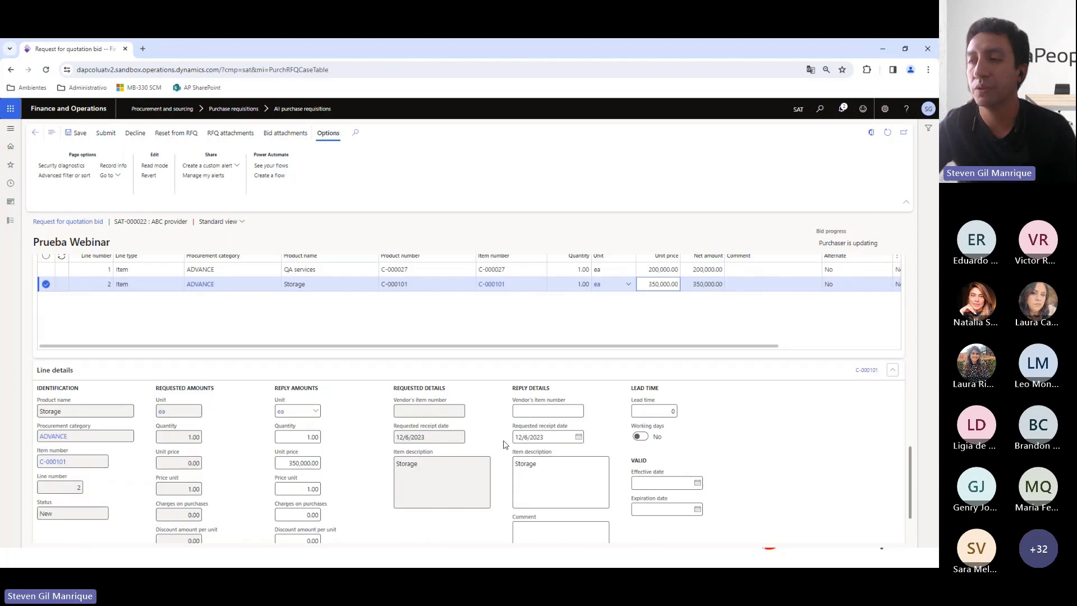
pyautogui.scroll(-2, 581, 411)
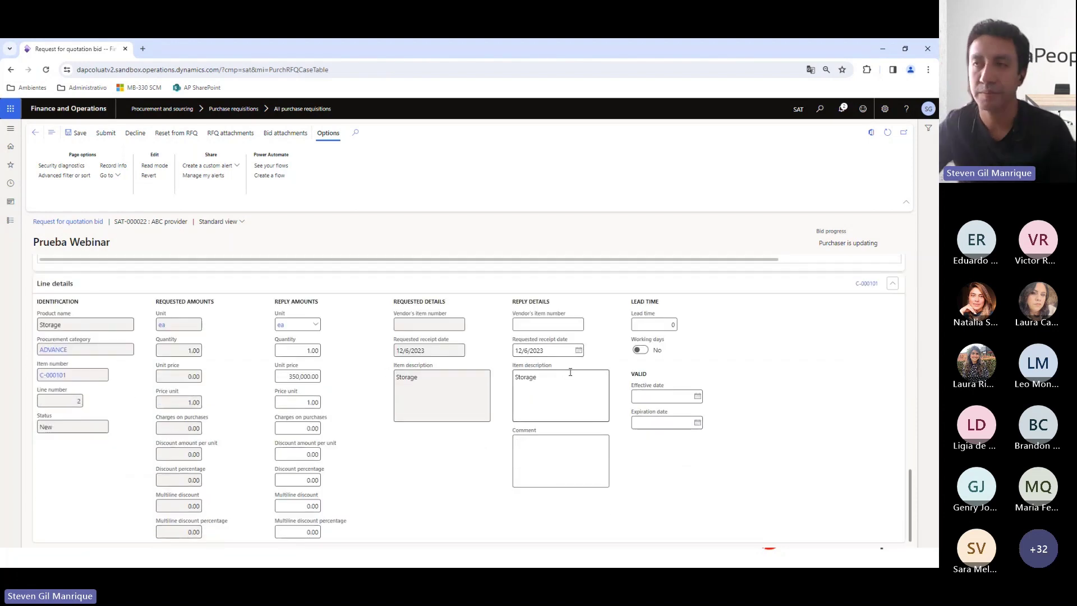
pyautogui.scroll(6, 561, 375)
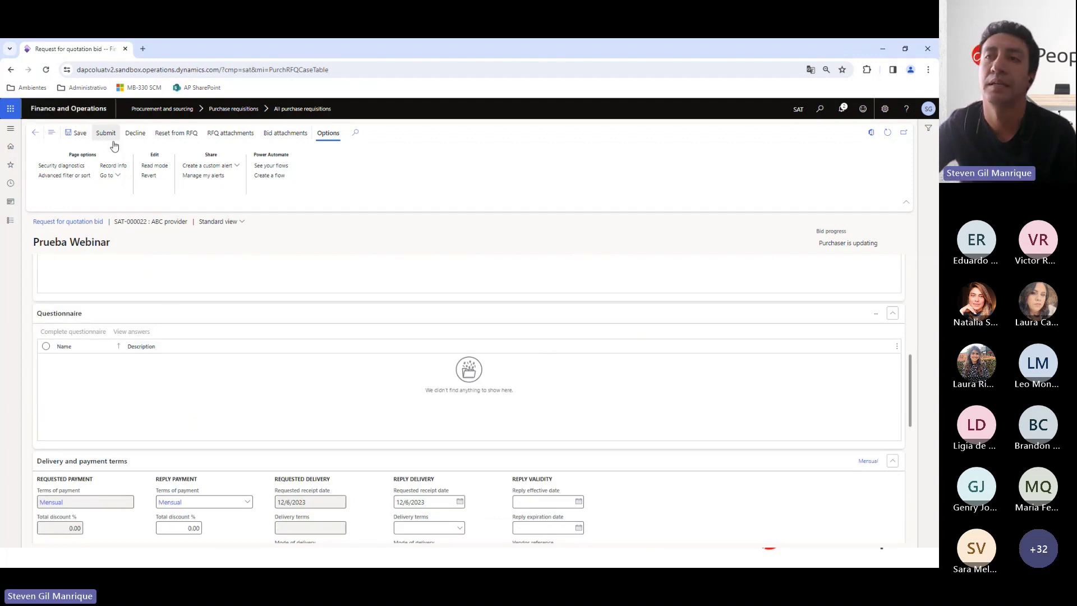
pyautogui.click(107, 135)
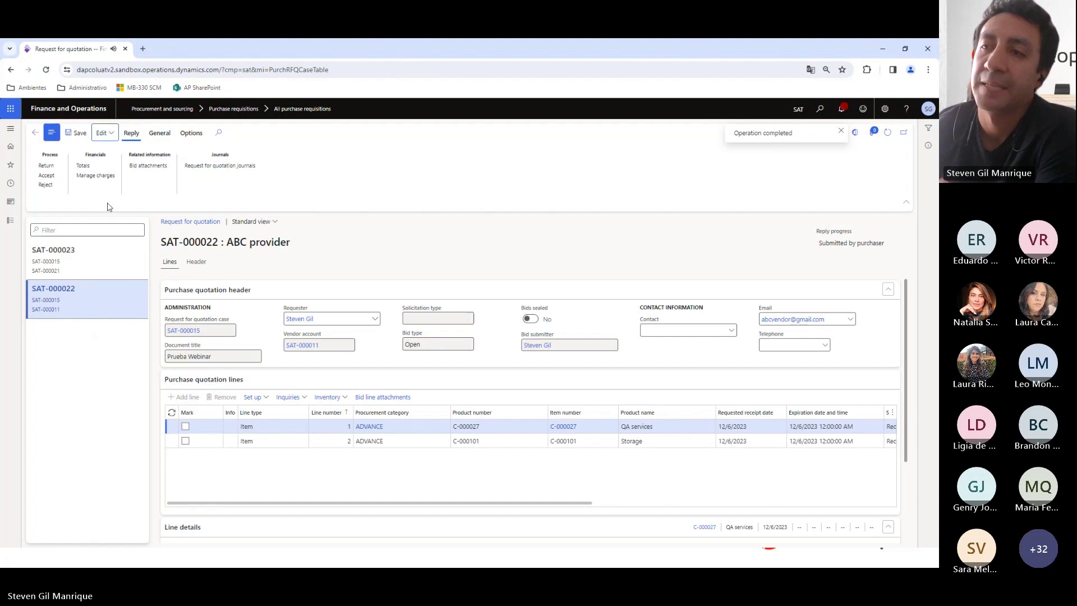
# Enter unit prices of 180,000 for QA services and 250,000 for Storage in the TERCERO CHIP 1 reply and submit the bid.
pyautogui.click(67, 252)
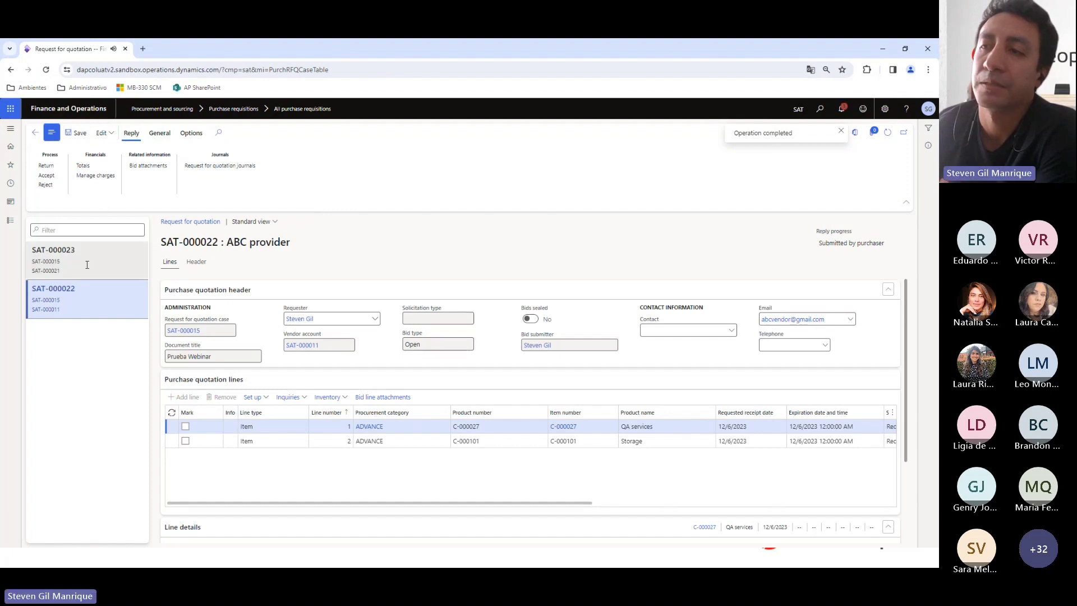
pyautogui.click(110, 134)
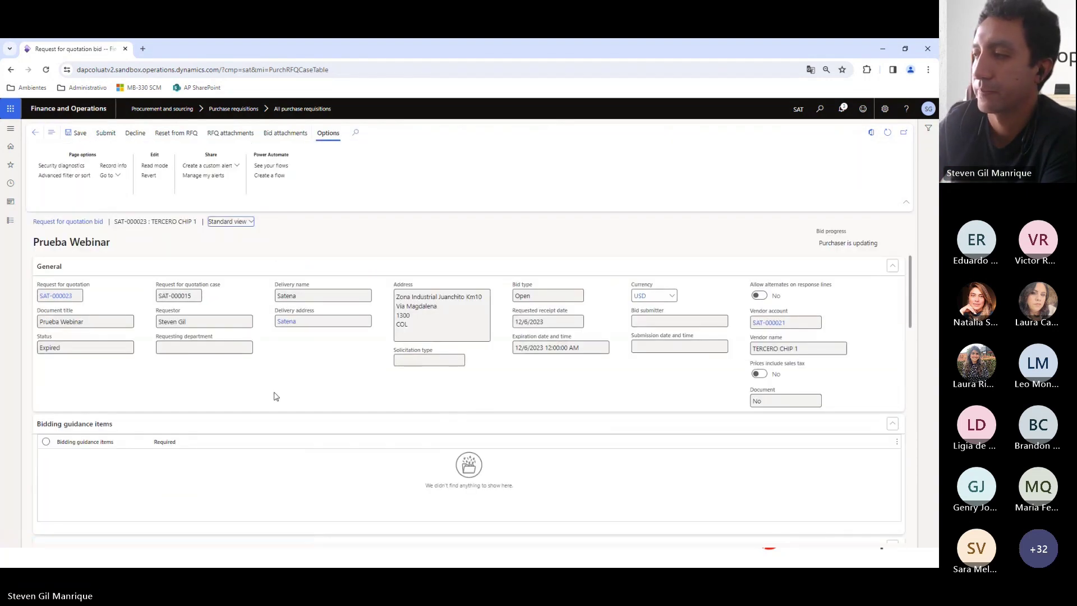
pyautogui.scroll(-10, 388, 426)
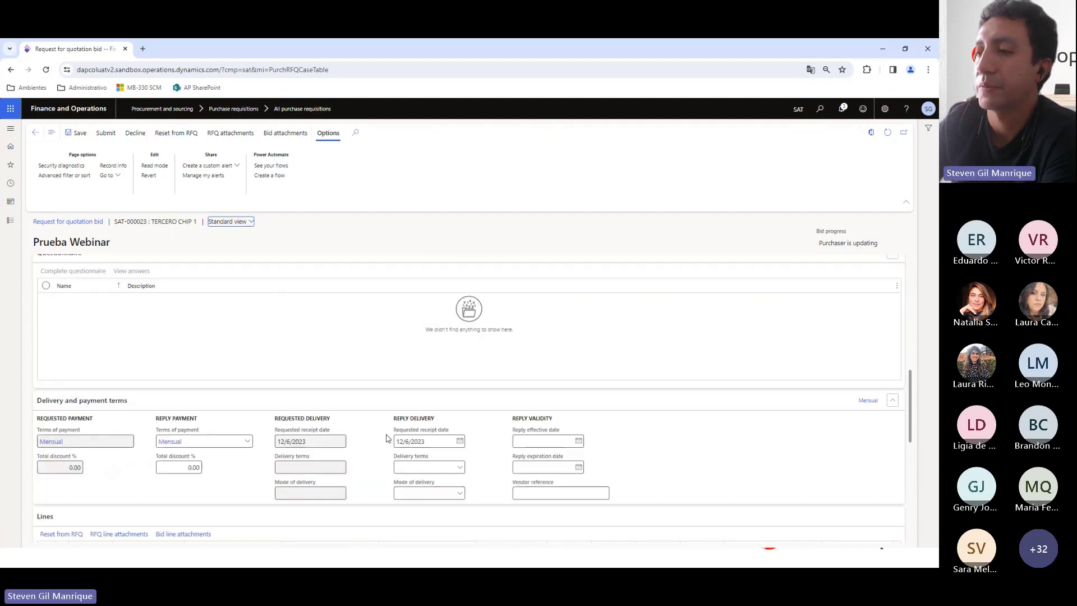
pyautogui.scroll(-3, 387, 439)
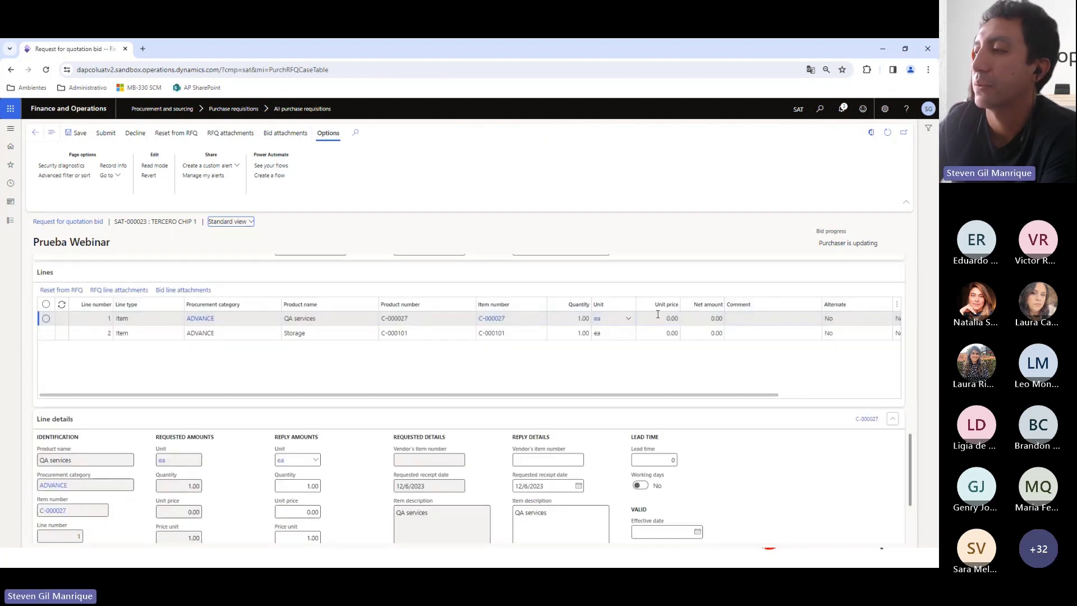
pyautogui.click(654, 318)
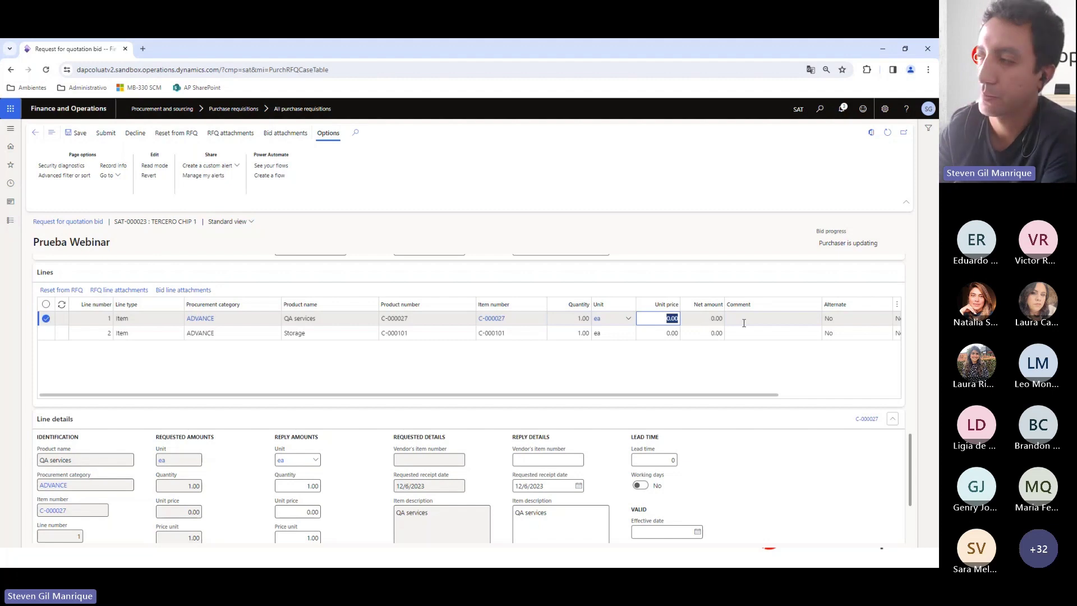
pyautogui.write('180000')
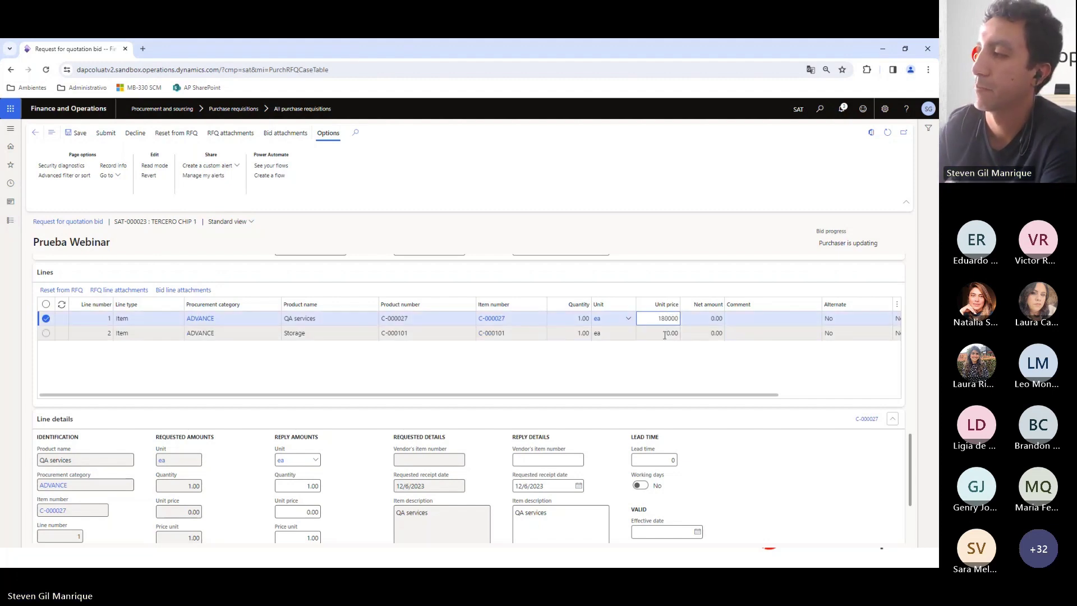
pyautogui.click(665, 335)
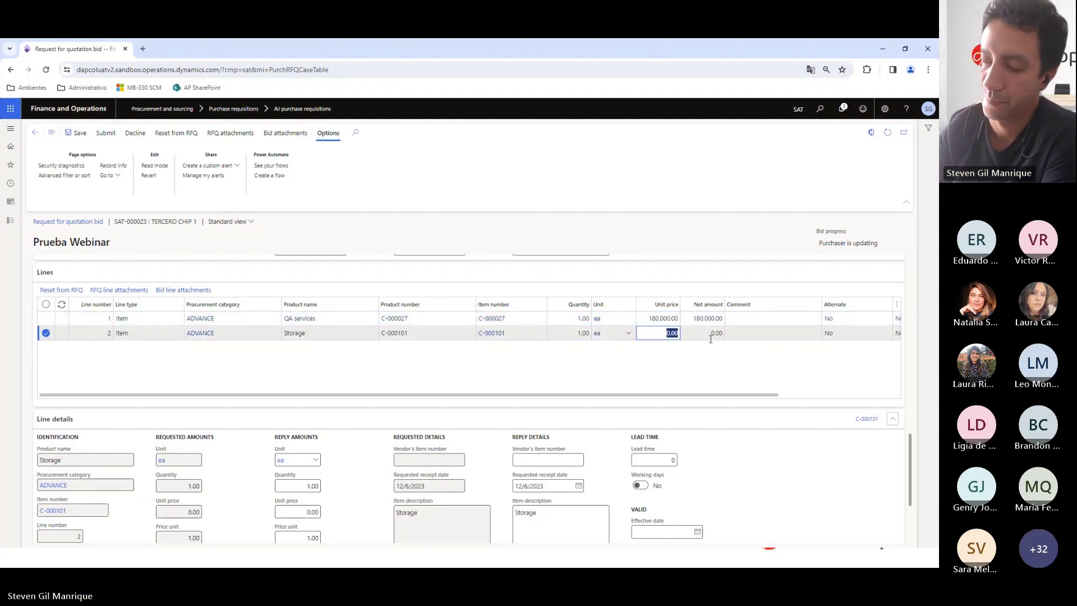
pyautogui.write('250000')
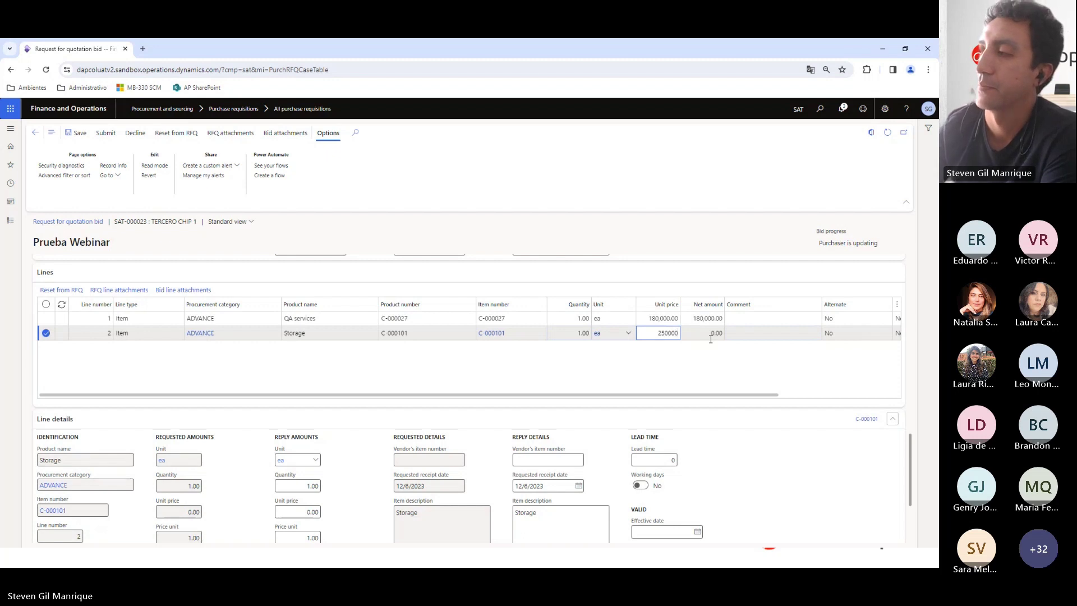
pyautogui.click(710, 339)
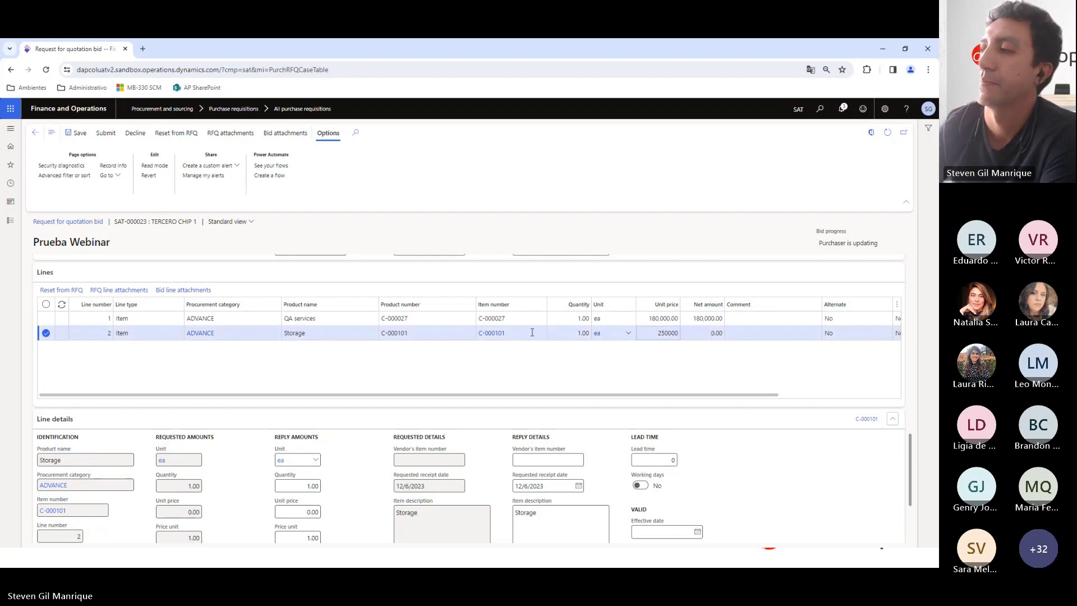
pyautogui.click(106, 133)
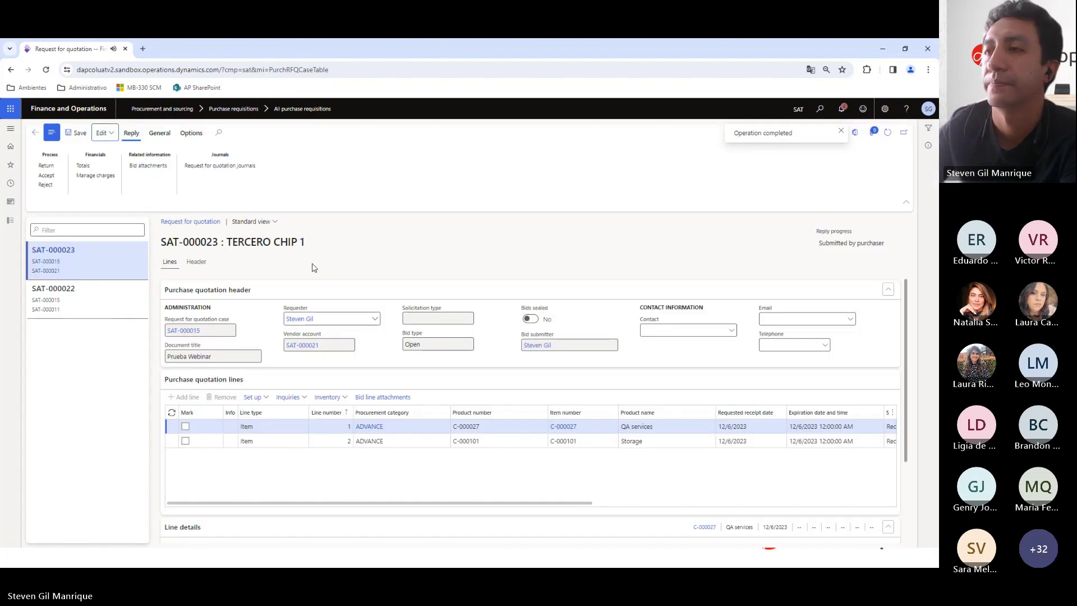
# Return to the request for quotation case and open the comparison of the vendor replies.
pyautogui.click(37, 133)
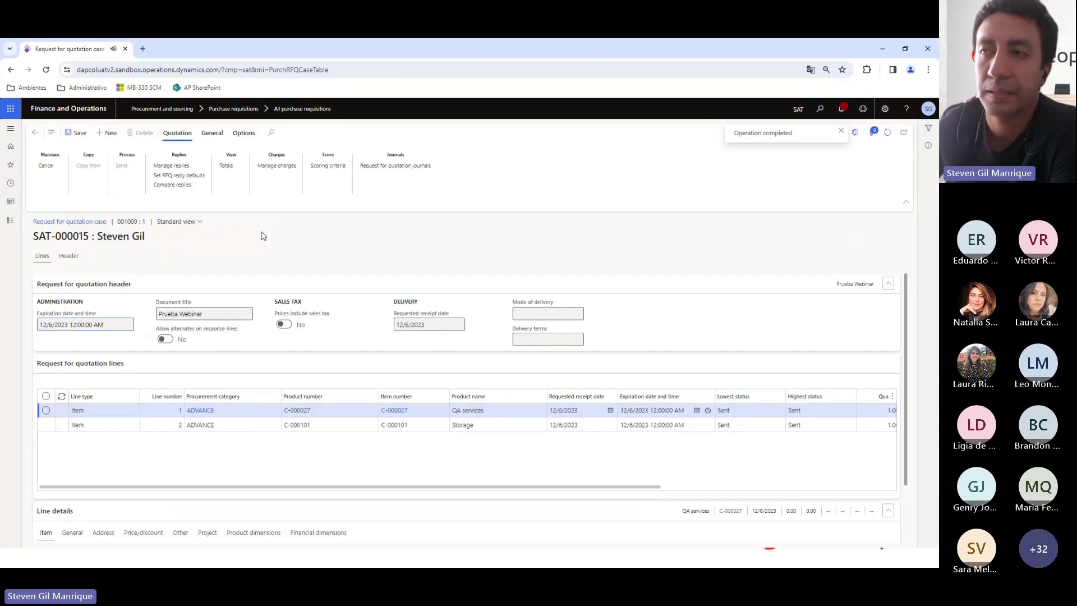
pyautogui.click(169, 187)
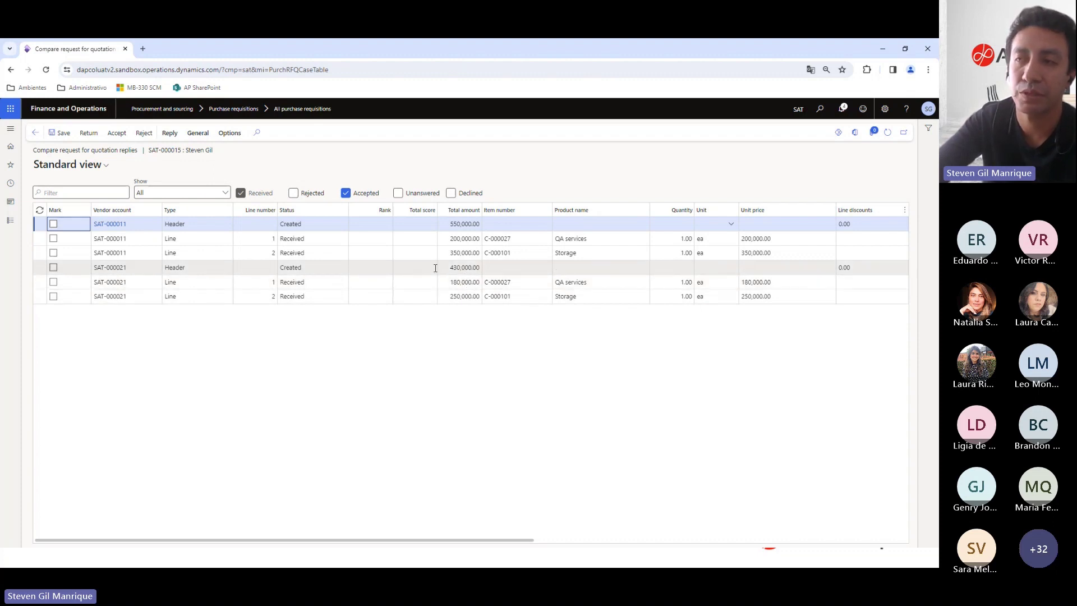
# Accept the TERCERO CHIP 1 quotation with both its lines and reject the ABC provider quotation.
pyautogui.click(53, 268)
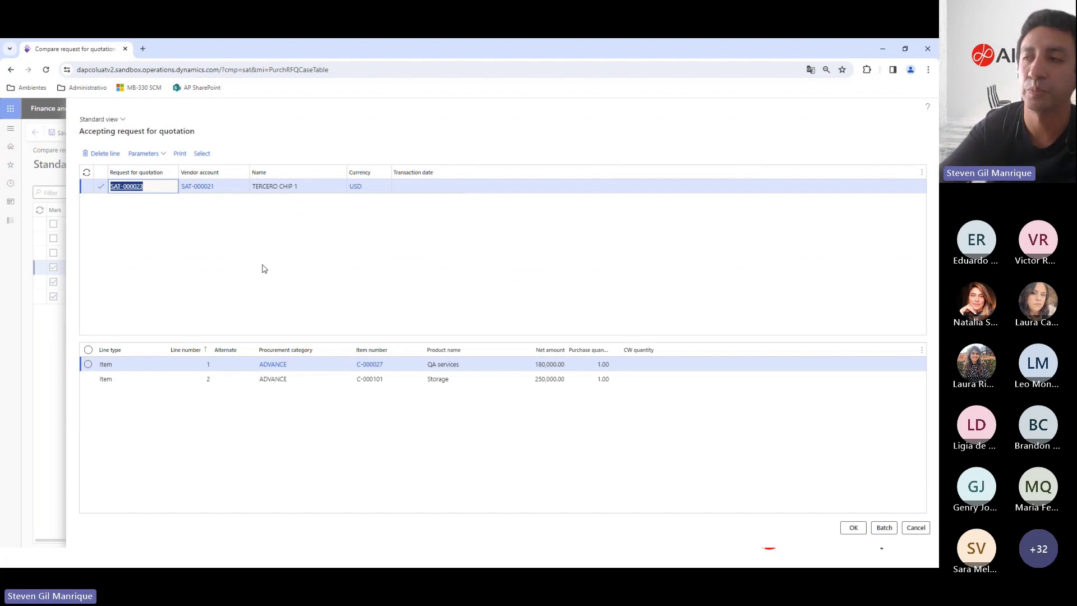
pyautogui.click(851, 528)
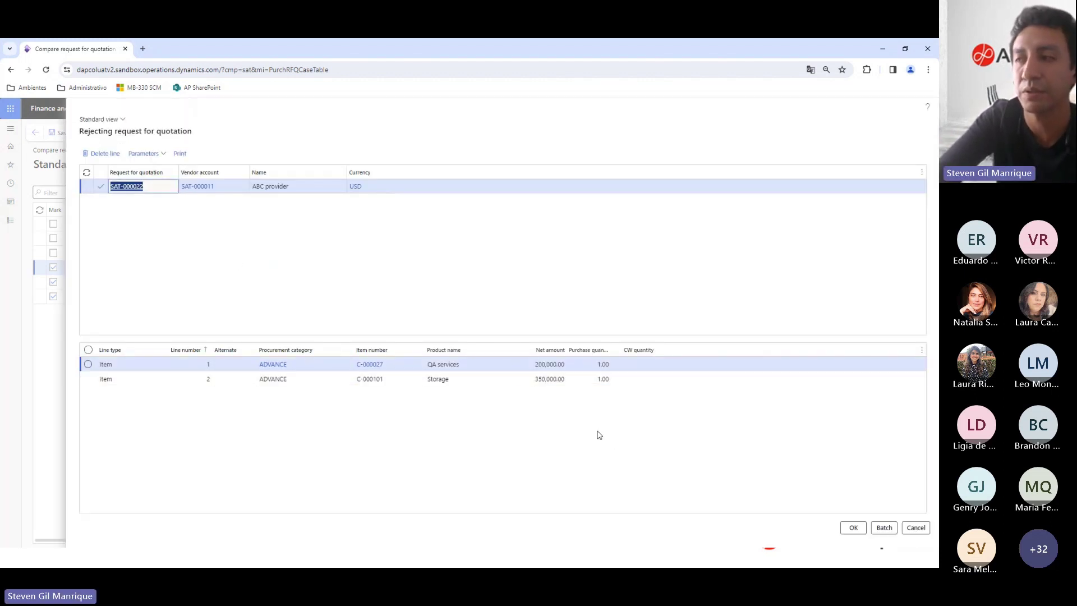
pyautogui.click(852, 528)
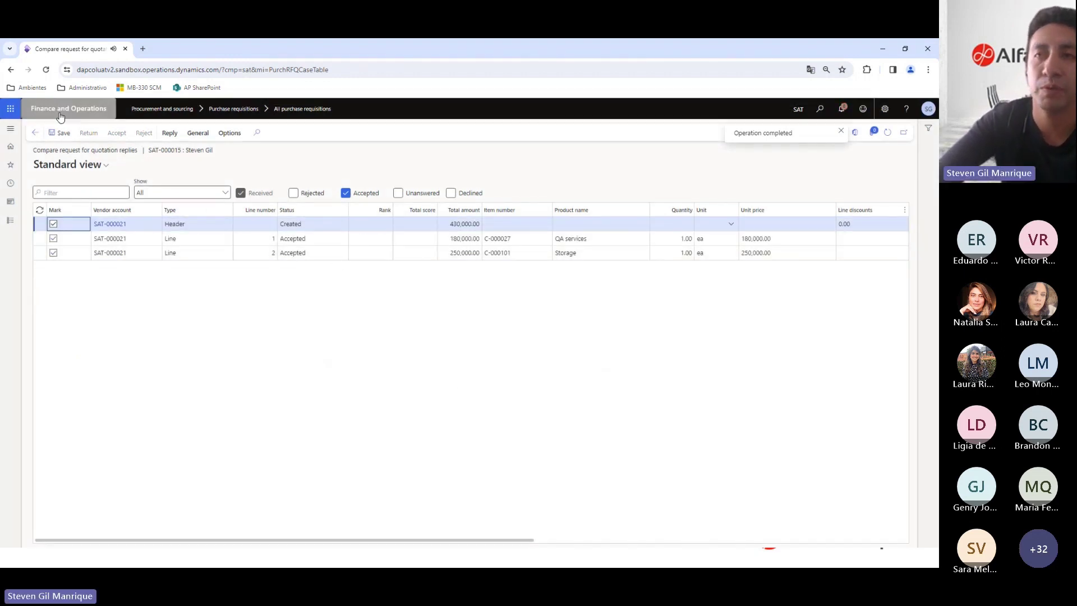
# Return to the Prueba Webinar purchase requisition, check the unit prices and vendor on its lines, and switch back to the presentation slides.
pyautogui.click(36, 131)
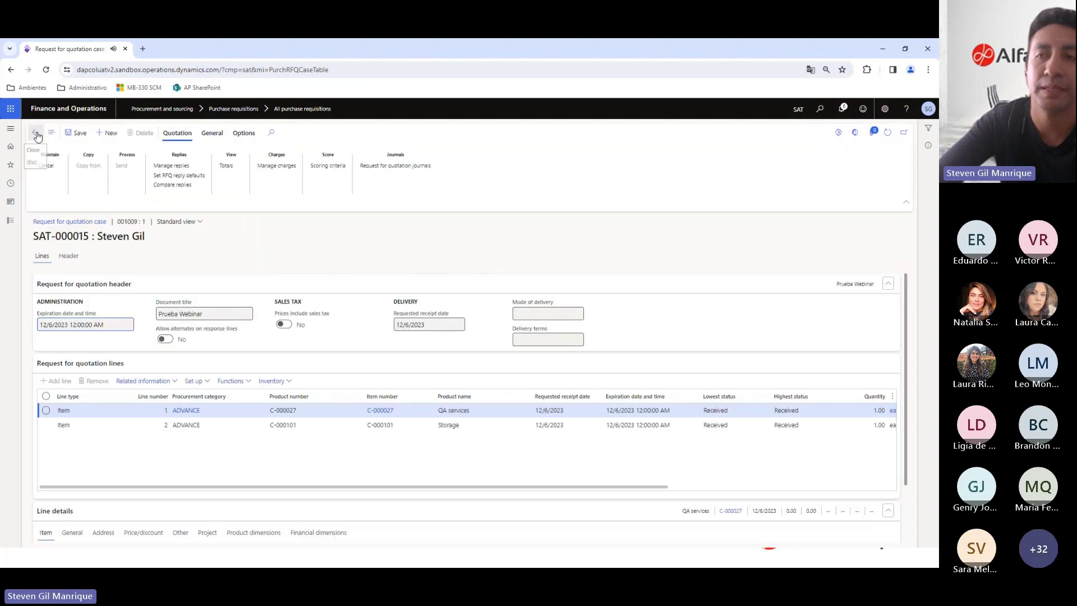
pyautogui.click(36, 133)
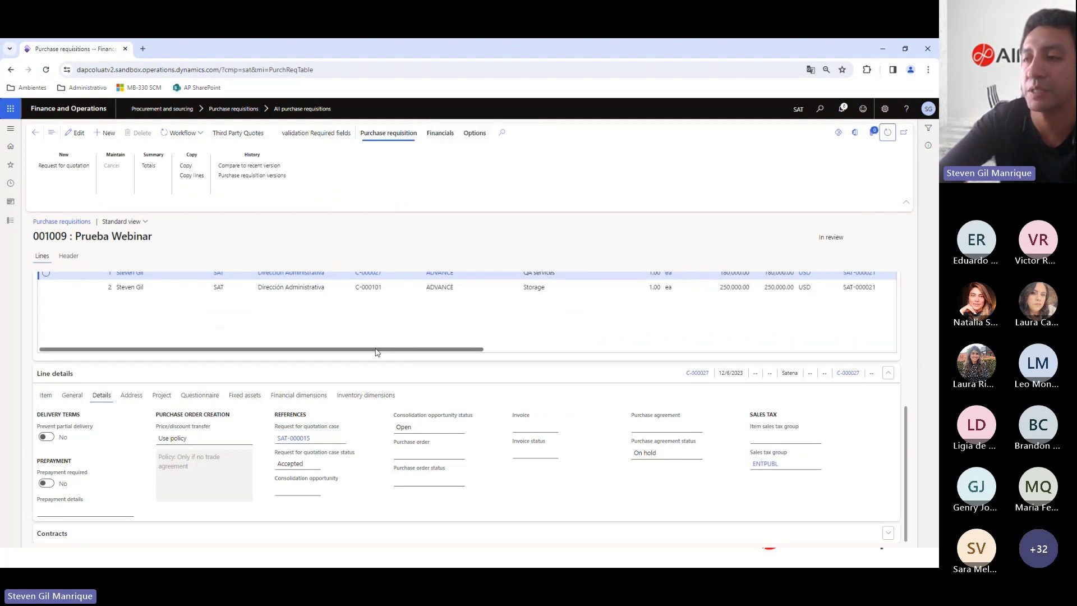
pyautogui.moveTo(392, 350); pyautogui.dragTo(662, 352)
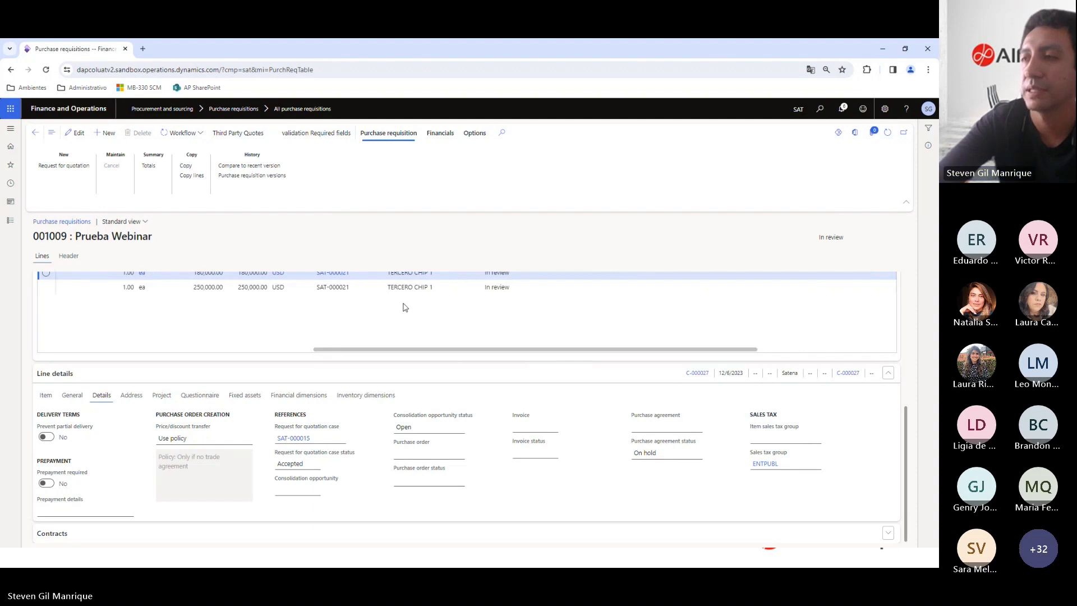
pyautogui.scroll(3, 402, 314)
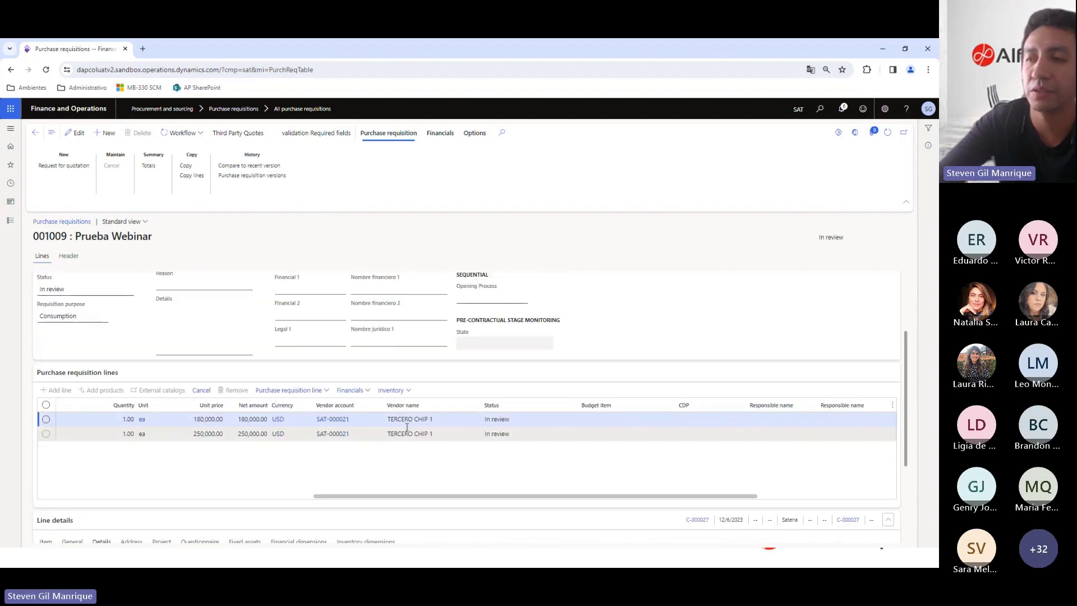
pyautogui.moveTo(397, 496); pyautogui.dragTo(123, 507)
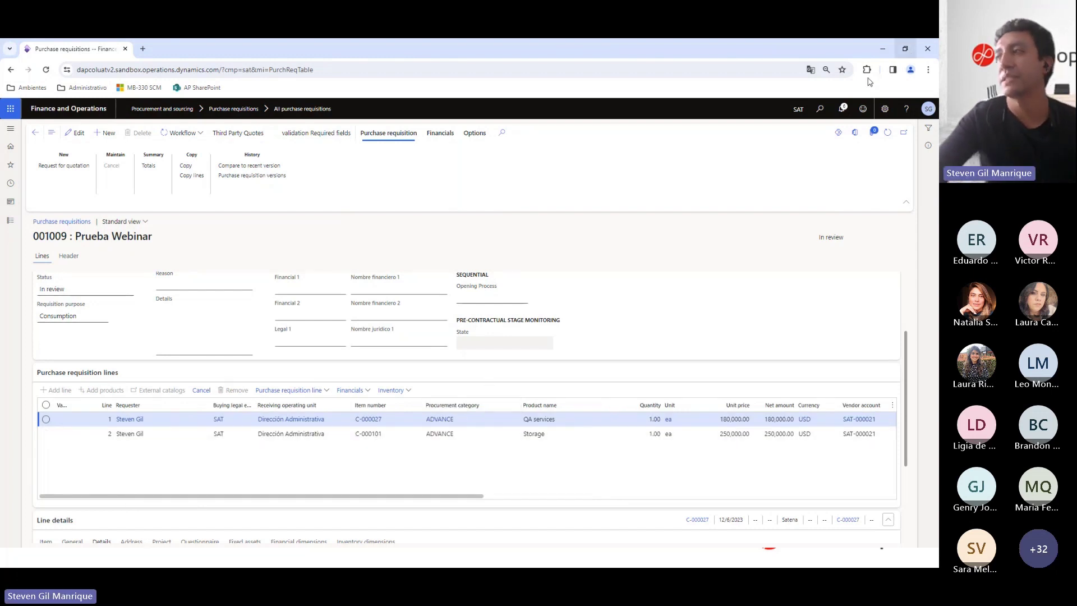
pyautogui.click(880, 48)
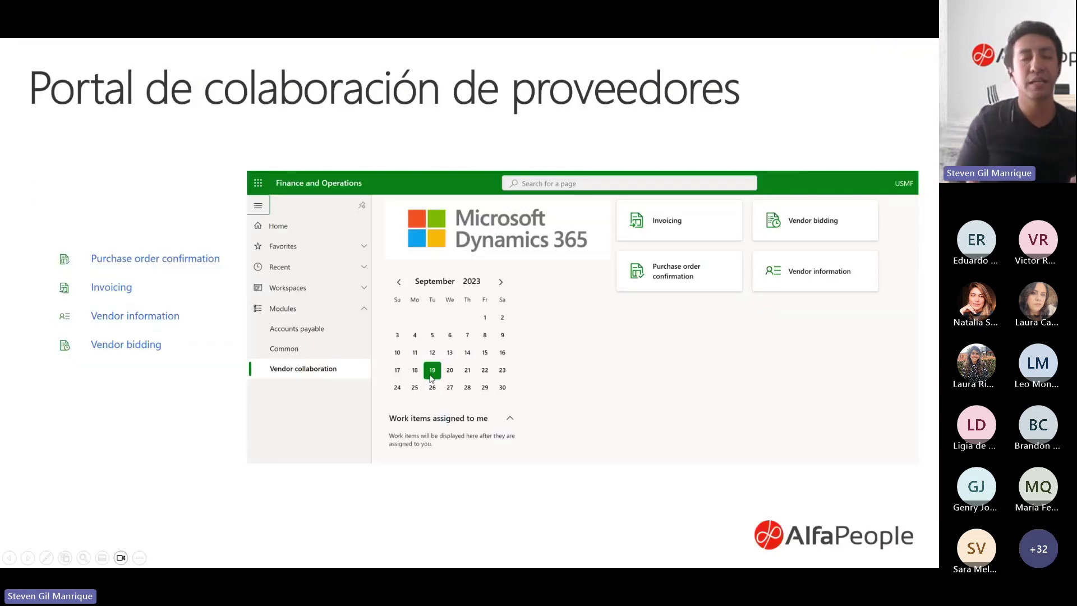